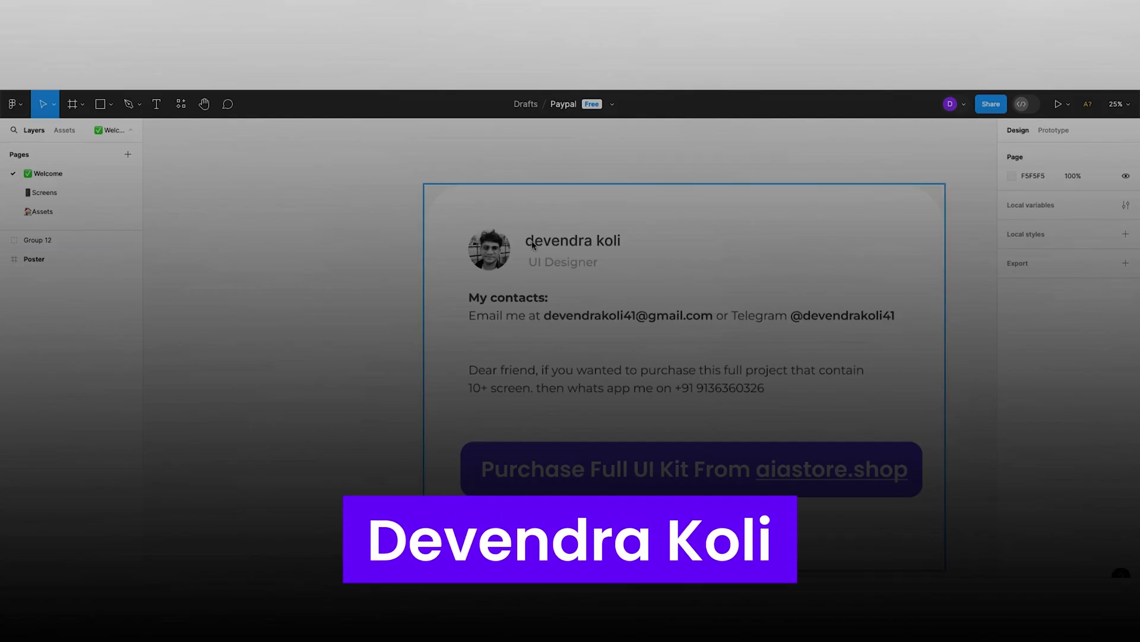
- Read through the designer's contact card and the UI kit purchase banner on the Welcome page
scroll(552, 289, up, 2)
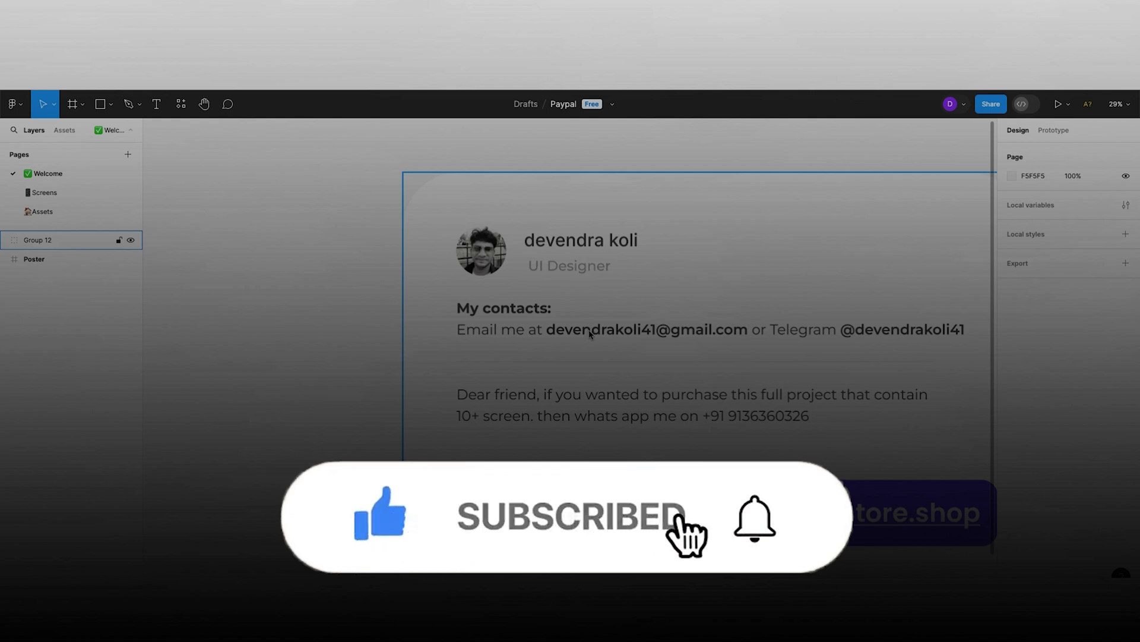
scroll(590, 335, right, 2)
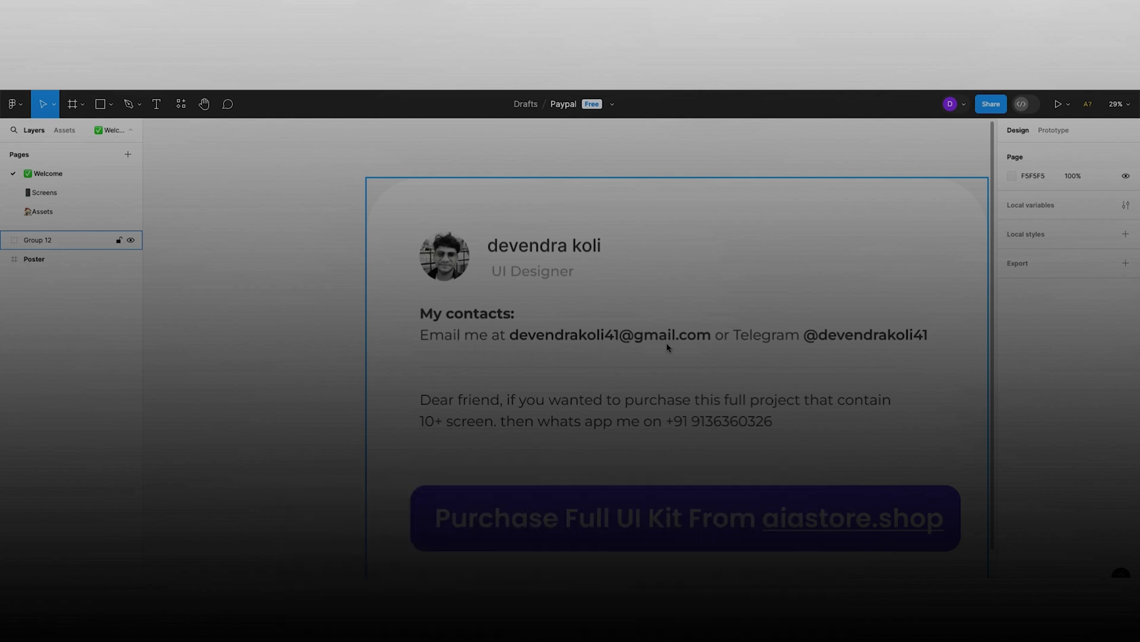
scroll(868, 359, right, 1)
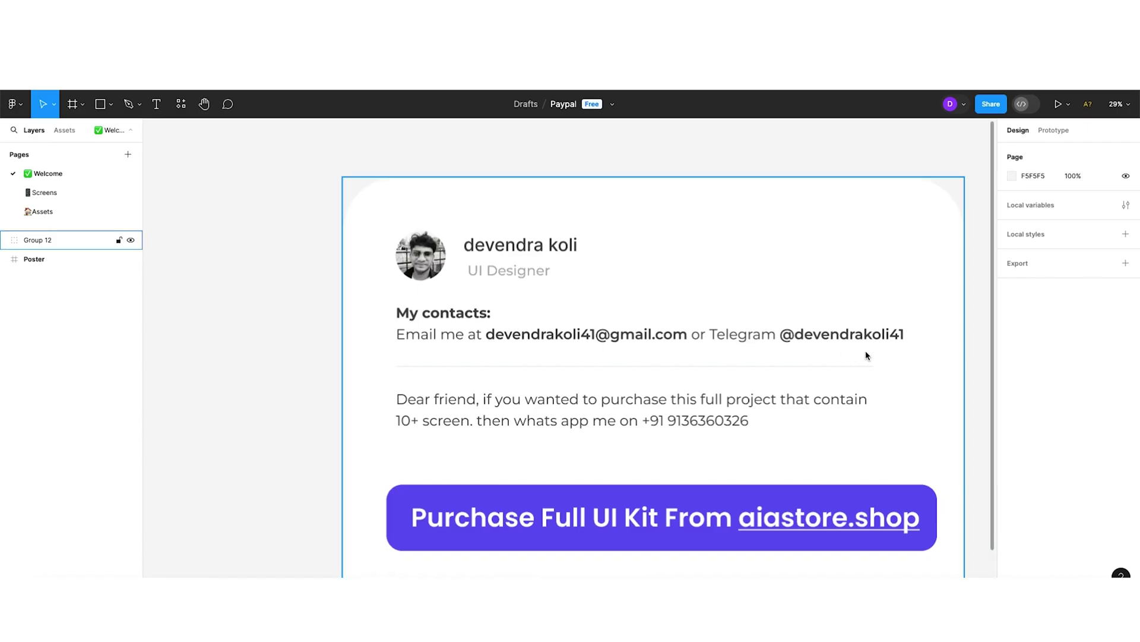
scroll(826, 389, down, 2)
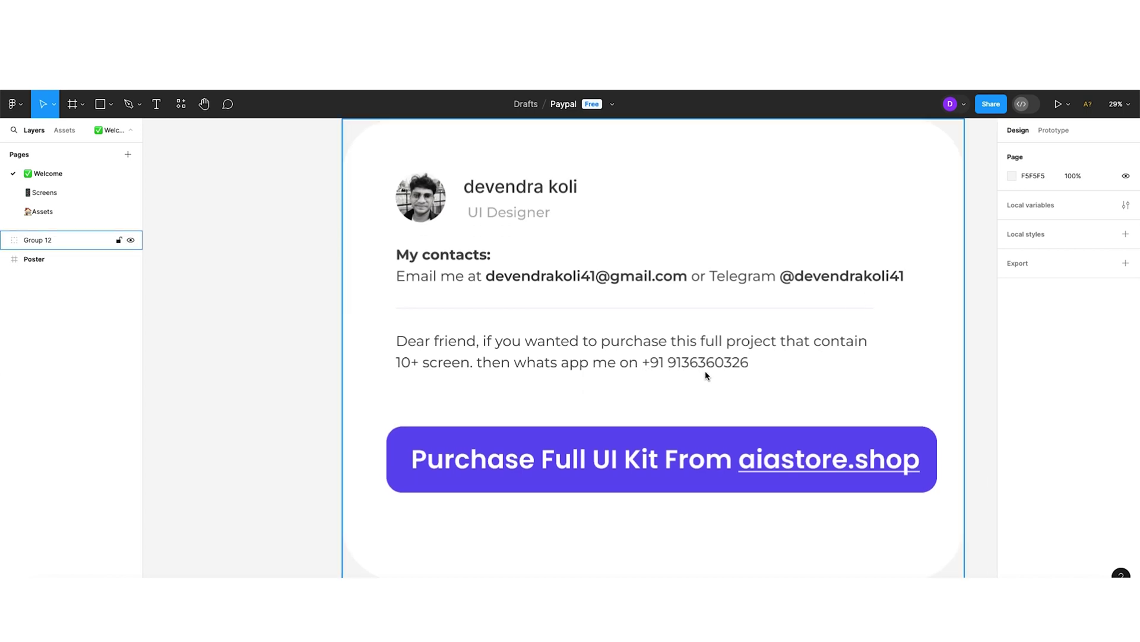
scroll(698, 462, right, 4)
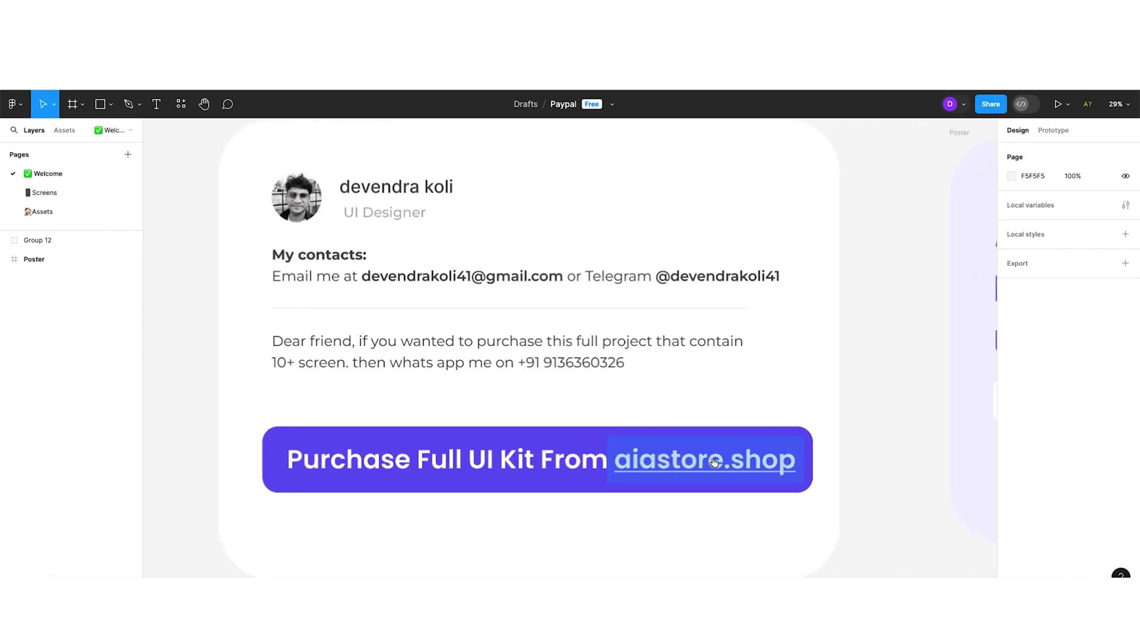
- Open the aiastore.shop link from the purchase banner and browse the store's Figma Templates listings
mouse_move(715, 461)
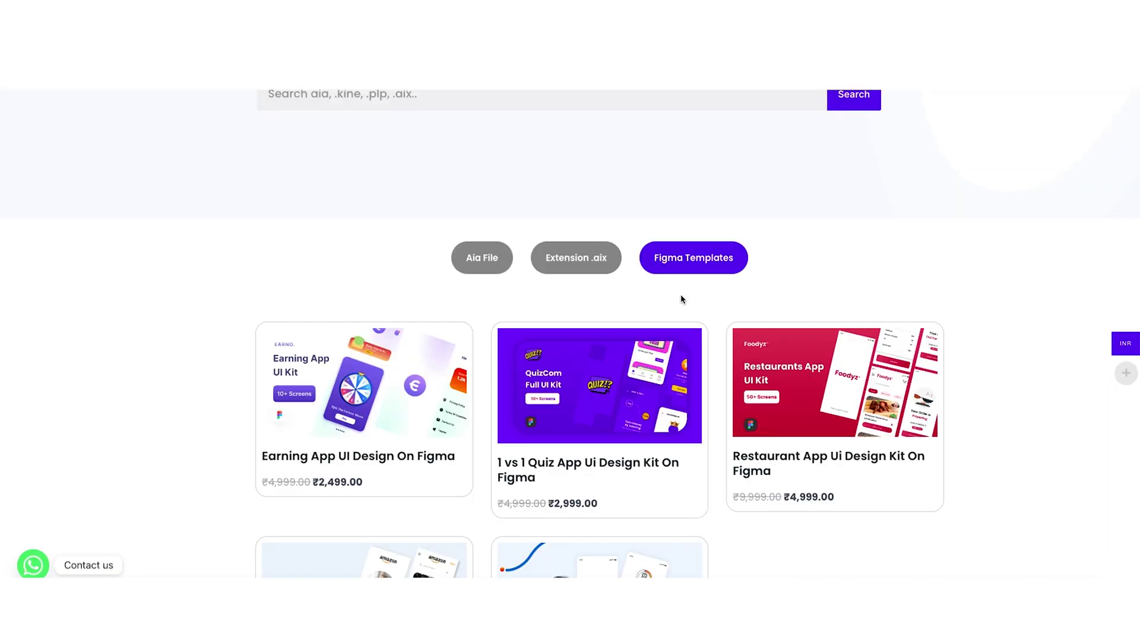
scroll(682, 298, down, 1)
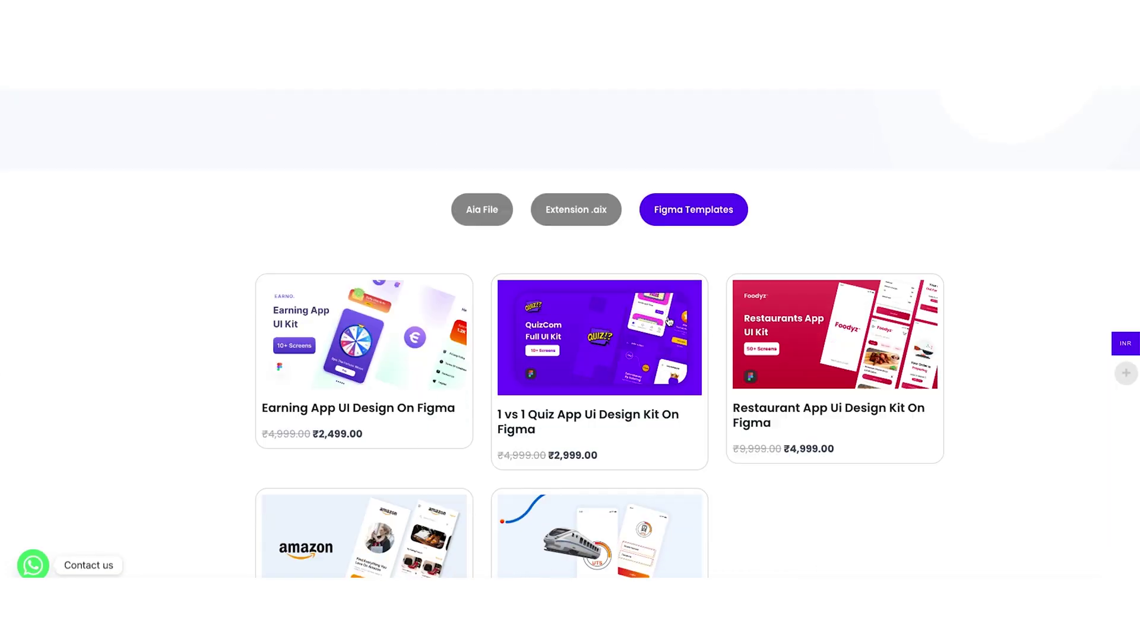
scroll(736, 356, down, 2)
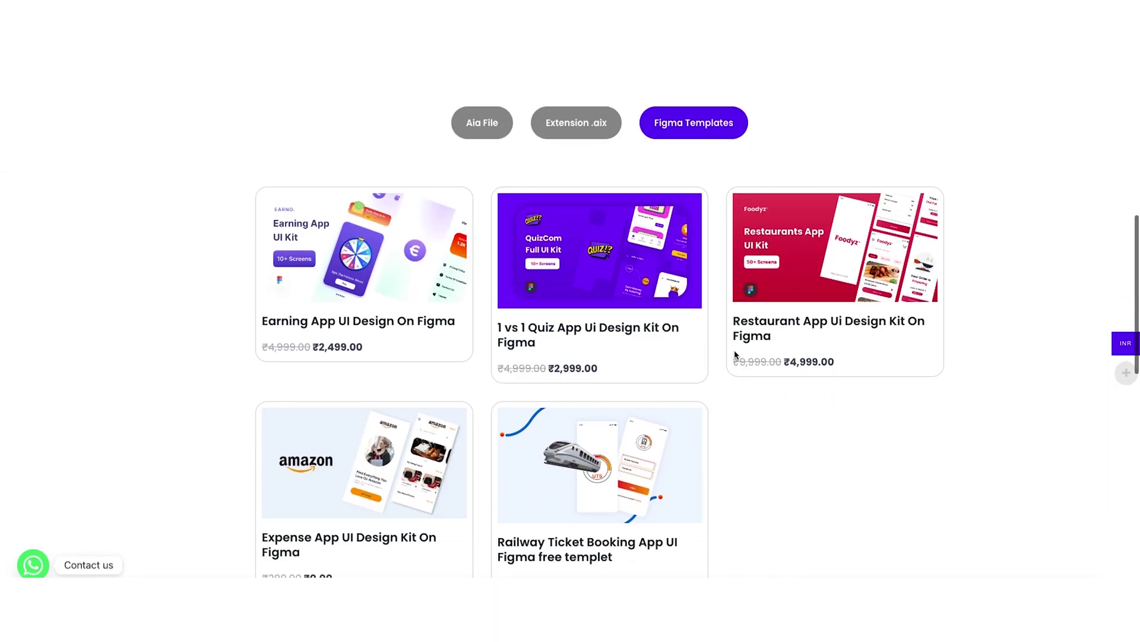
scroll(766, 424, down, 1)
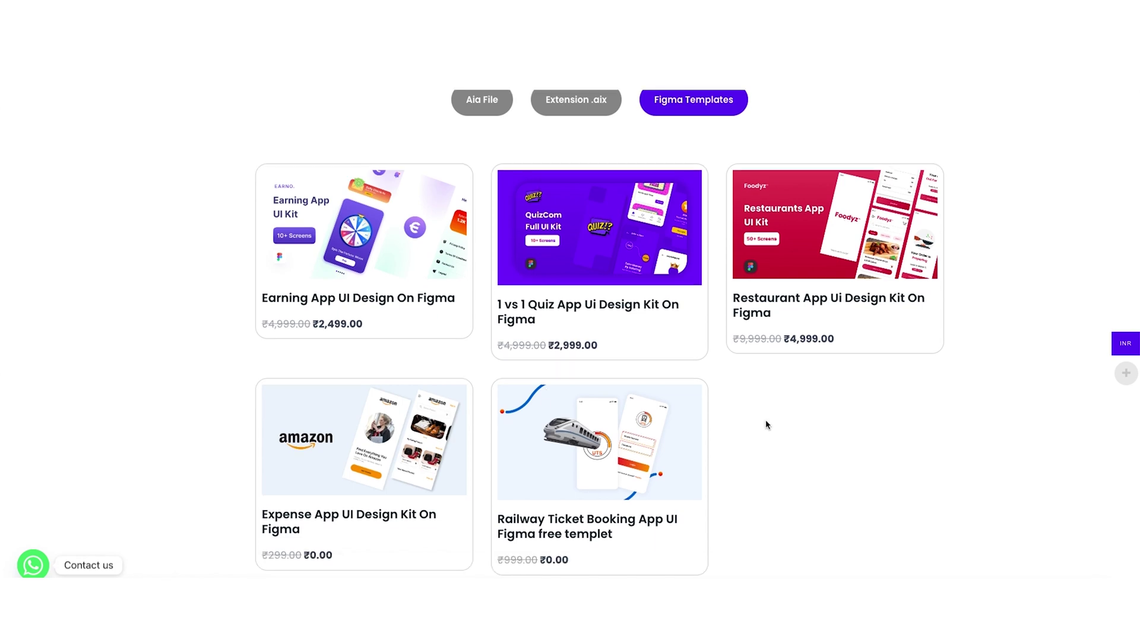
scroll(767, 424, up, 7)
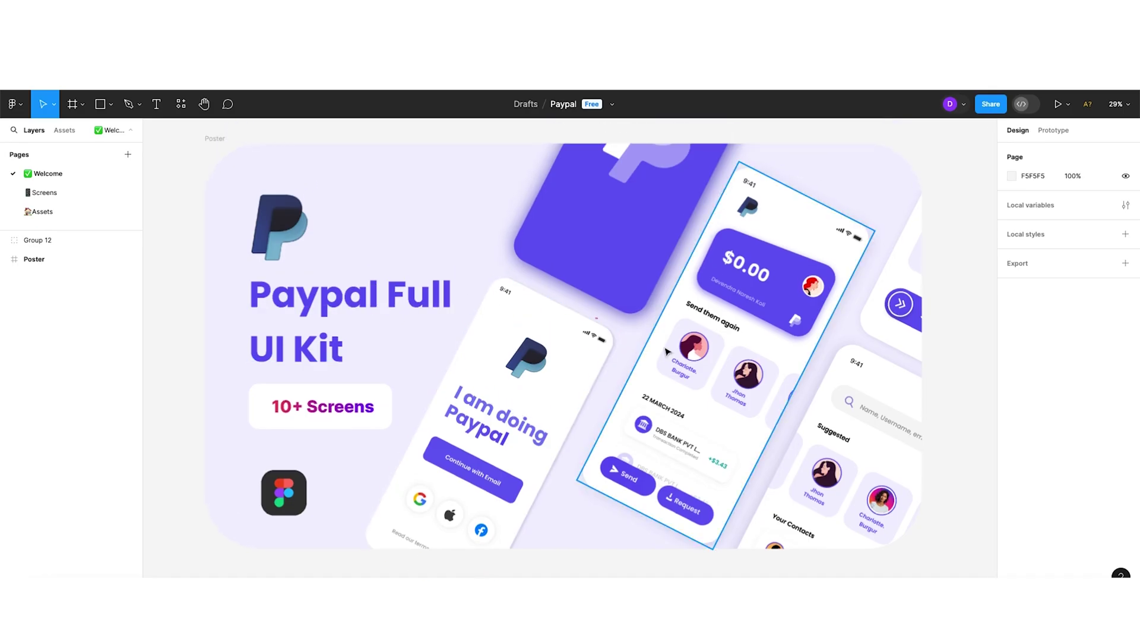
- Open the Screens page and inspect the splash screen frame's properties and its status bar
click(61, 193)
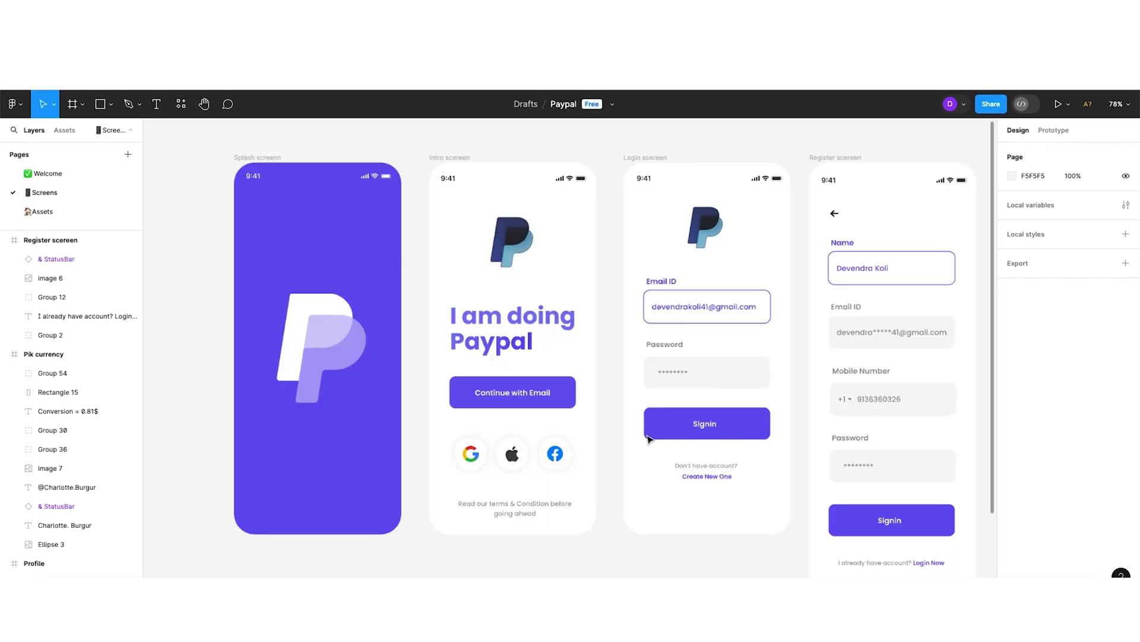
scroll(651, 438, left, 3)
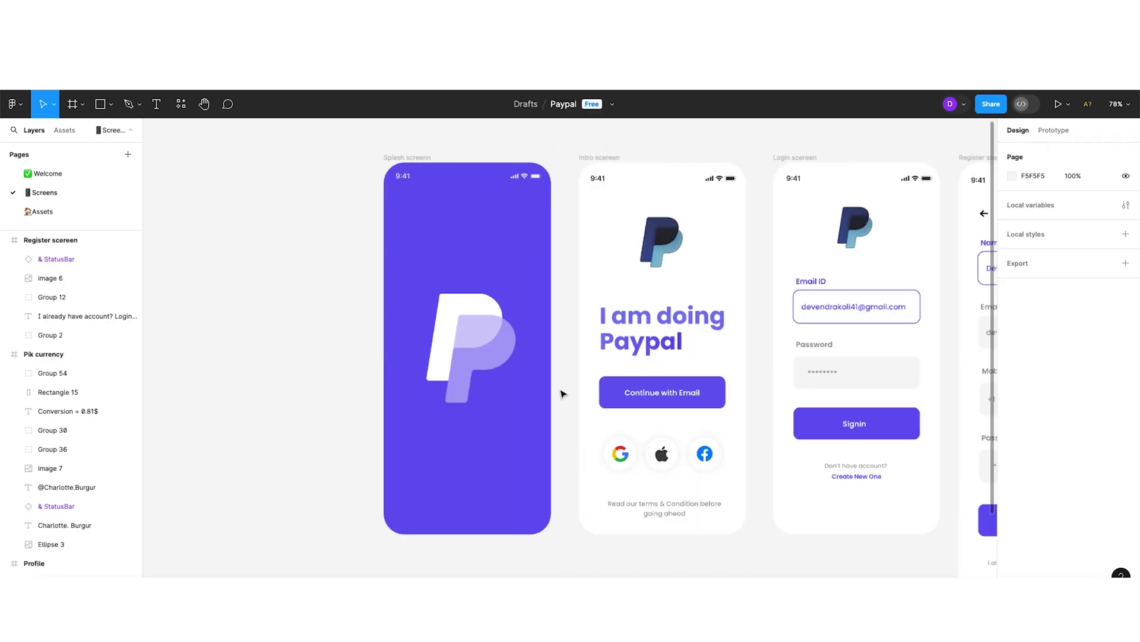
scroll(315, 206, up, 5)
scroll(328, 212, down, 1)
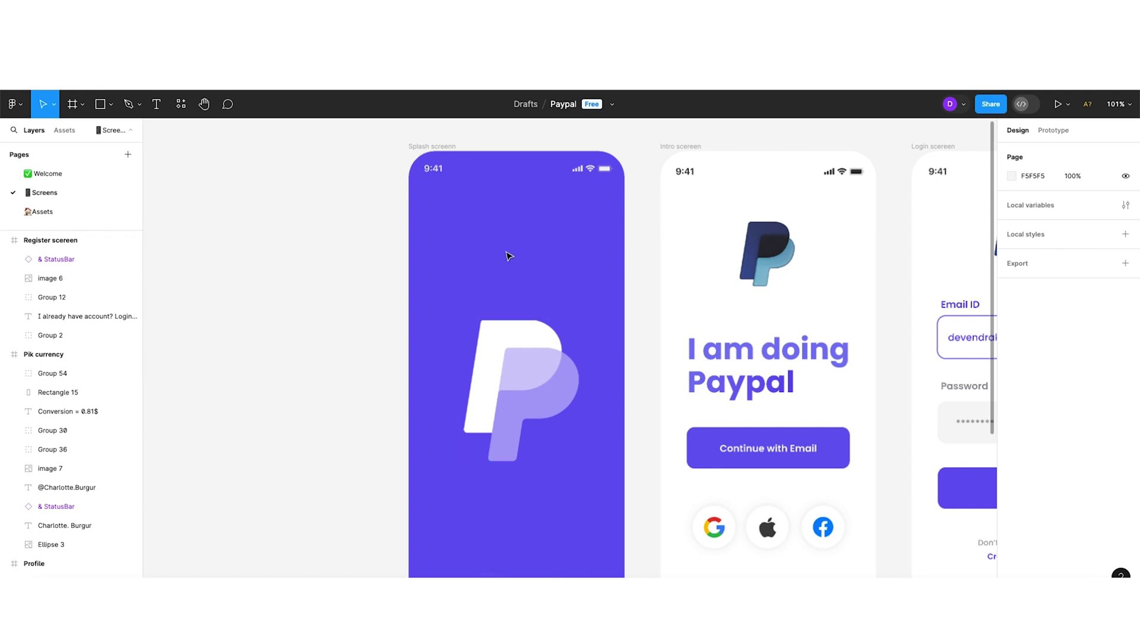
scroll(390, 143, down, 3)
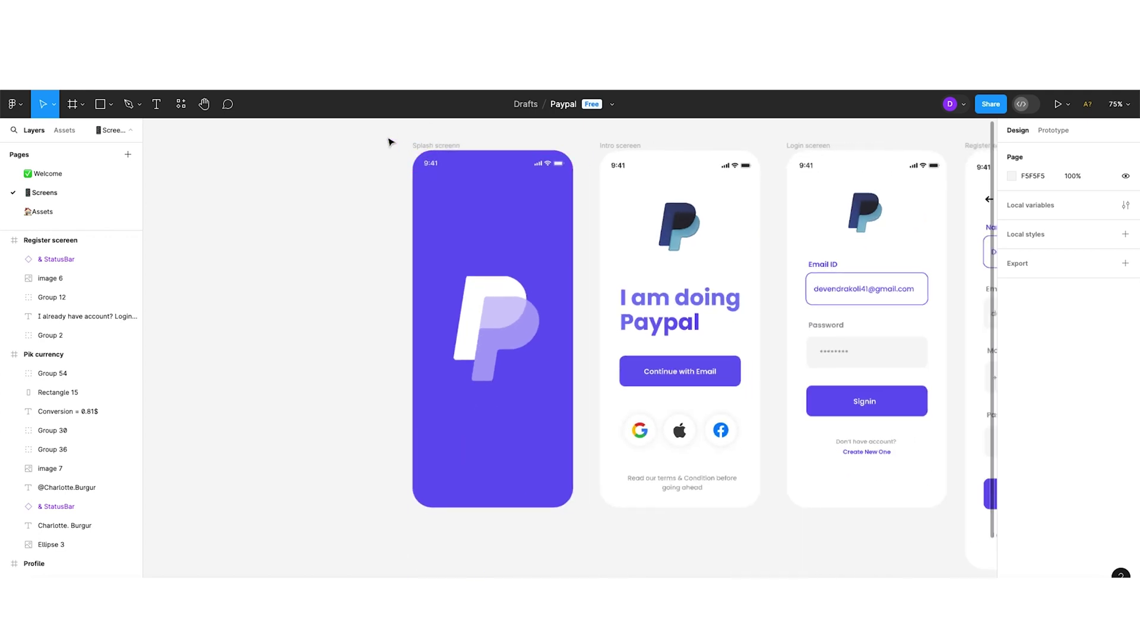
scroll(393, 144, up, 4)
click(448, 149)
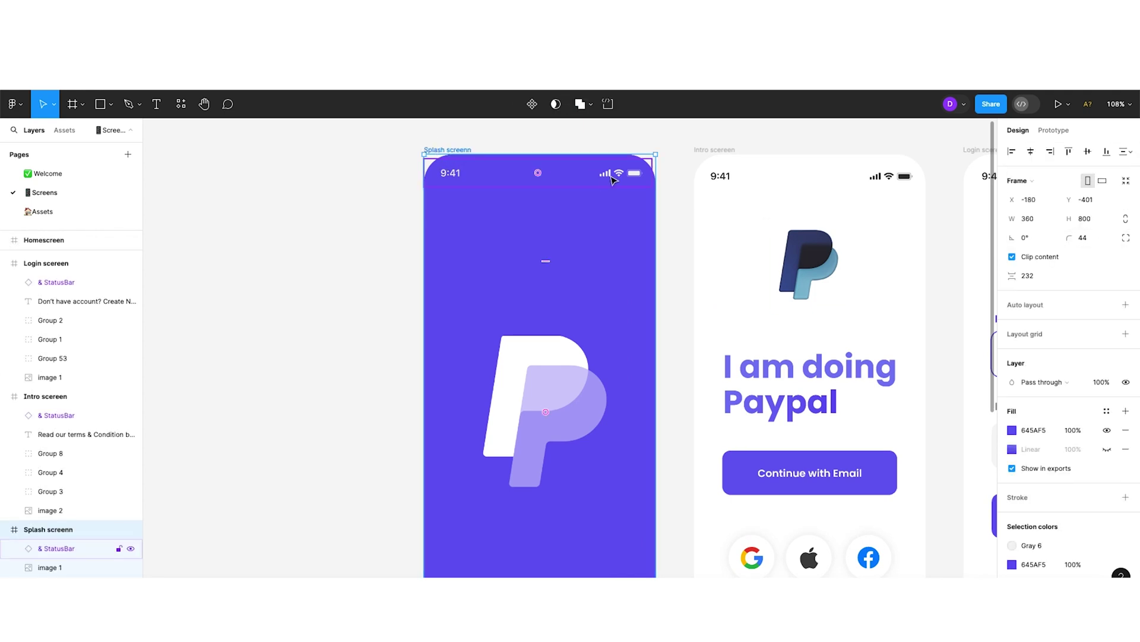
click(633, 179)
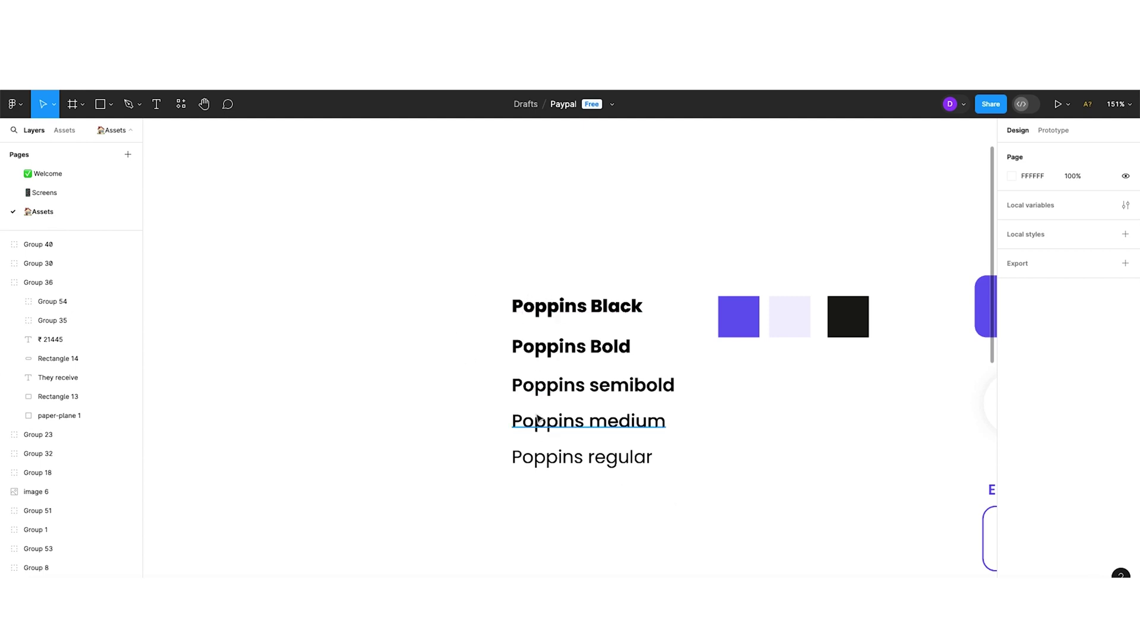
- Look over the Poppins font samples, colour swatches and interface elements on the Assets page
scroll(540, 310, right, 5)
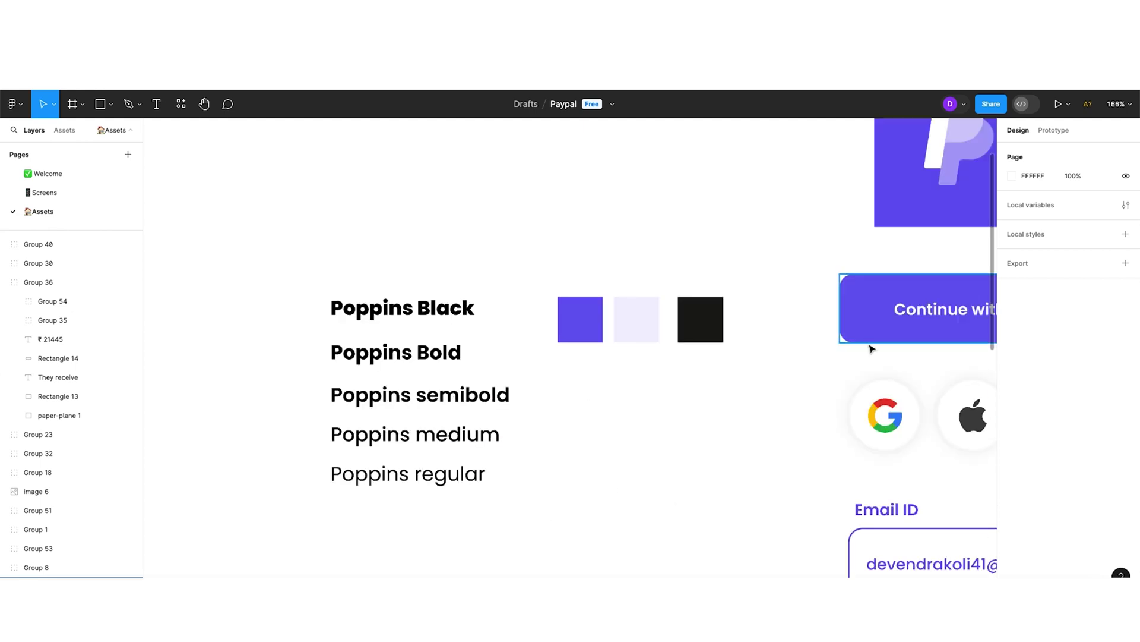
scroll(702, 278, right, 3)
- Return to the Screens page and inspect the size and constraints of the splash screen's PayPal logo image
key(Page_Up)
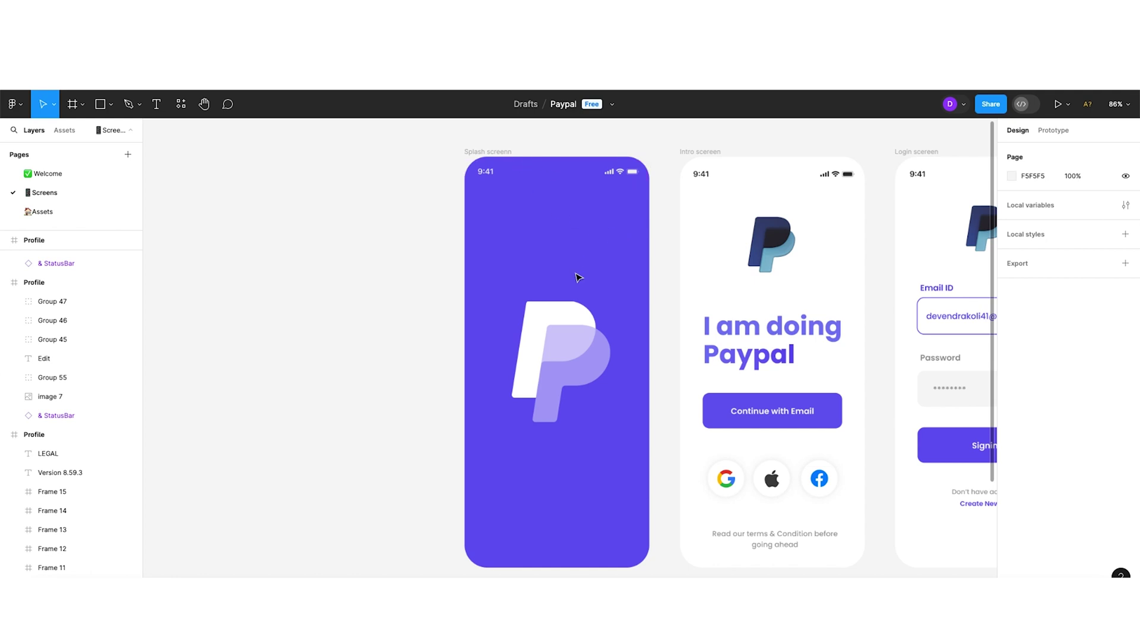
click(570, 333)
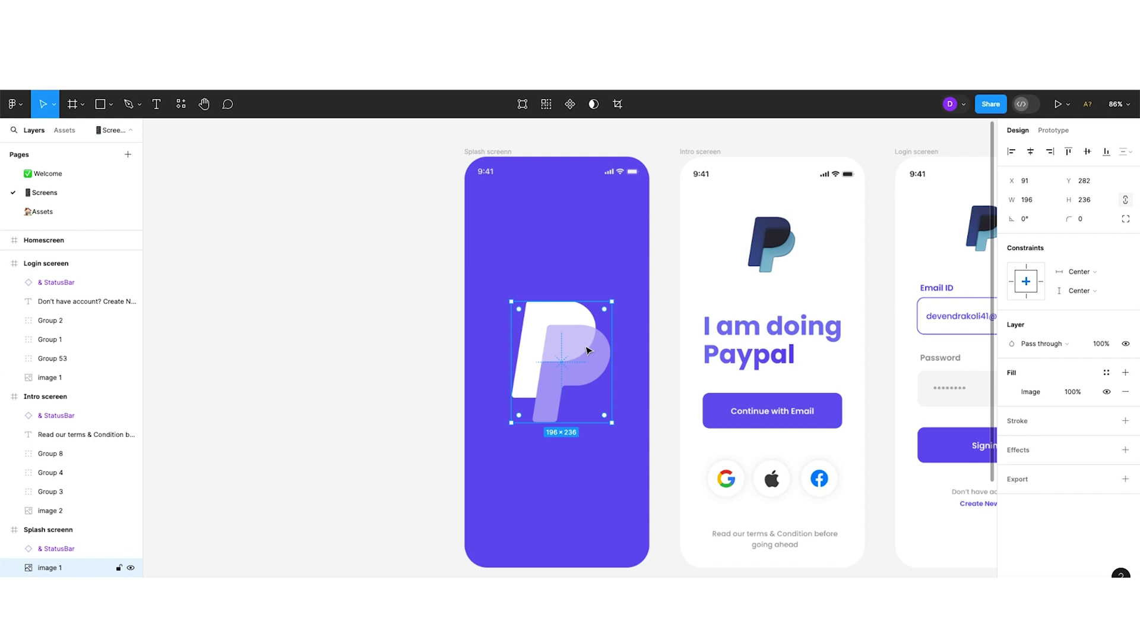
click(634, 237)
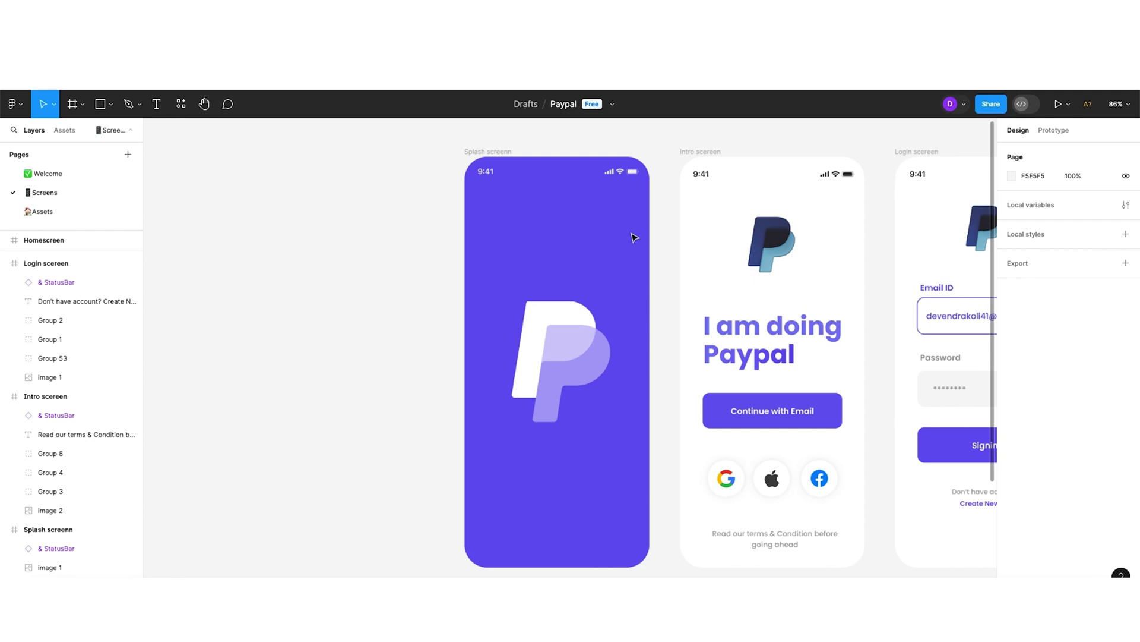
- Go to the Assets page and examine the Poppins weights and the three colour swatches up close
key(Page_Down)
scroll(216, 292, left, 3)
scroll(216, 293, up, 4)
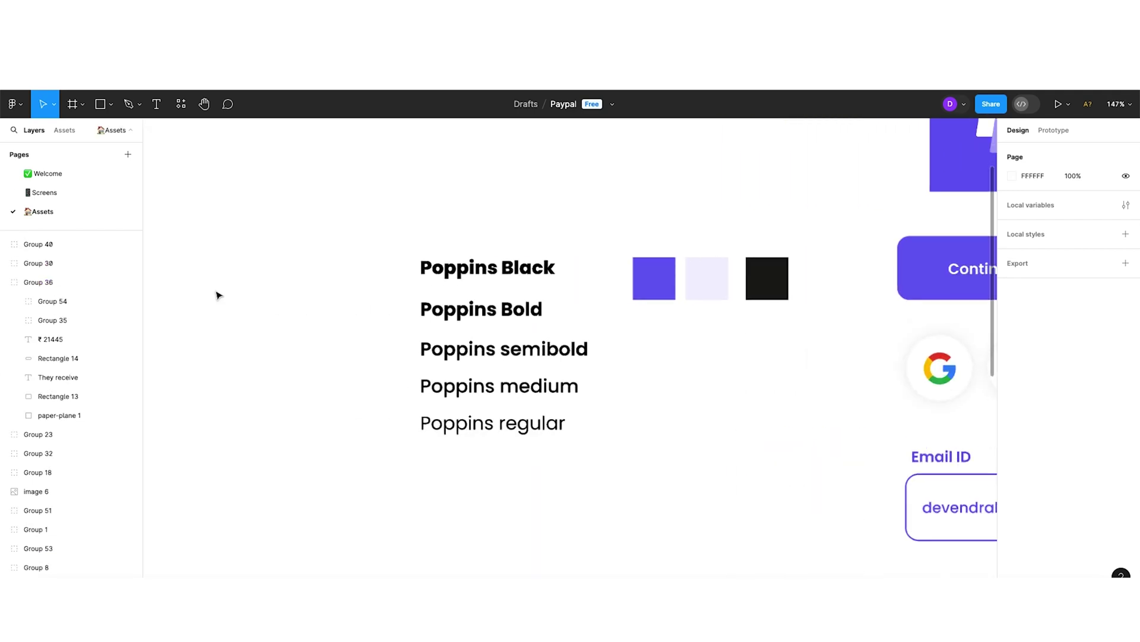
scroll(499, 280, right, 3)
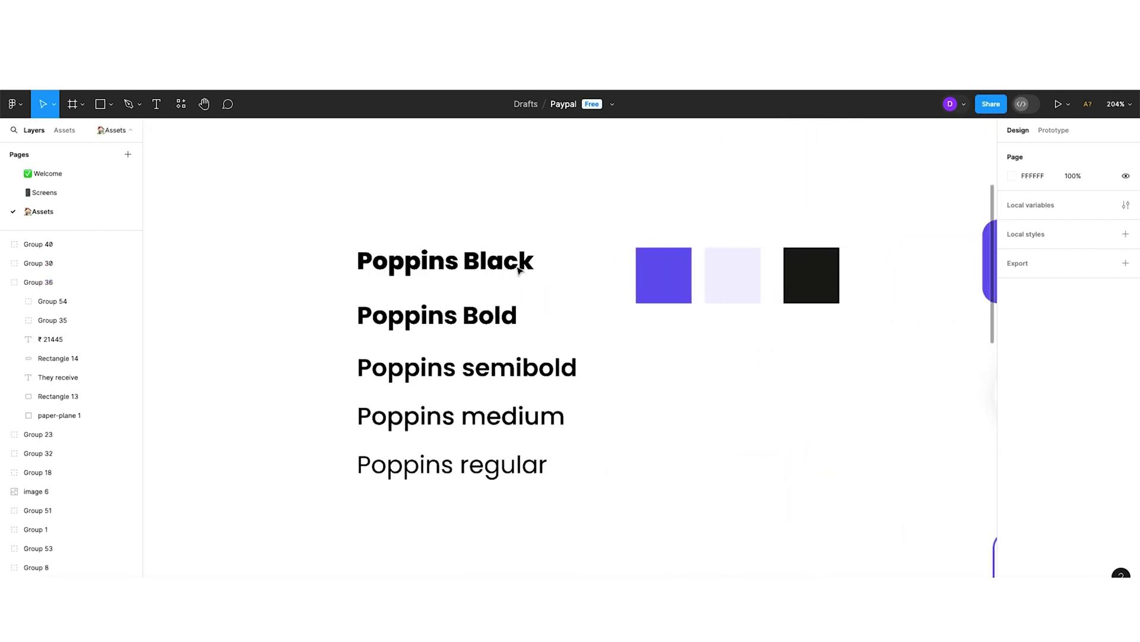
scroll(637, 245, up, 1)
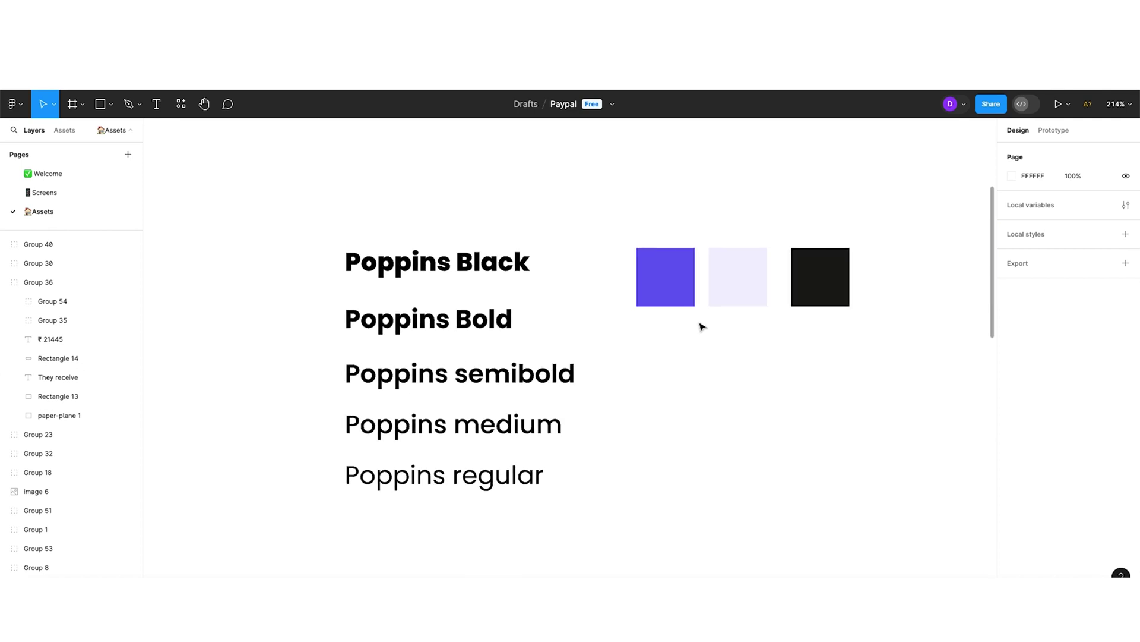
- Go back to the Screens page and inspect the intro screen's logo image and "I am doing Paypal" headline group
click(70, 198)
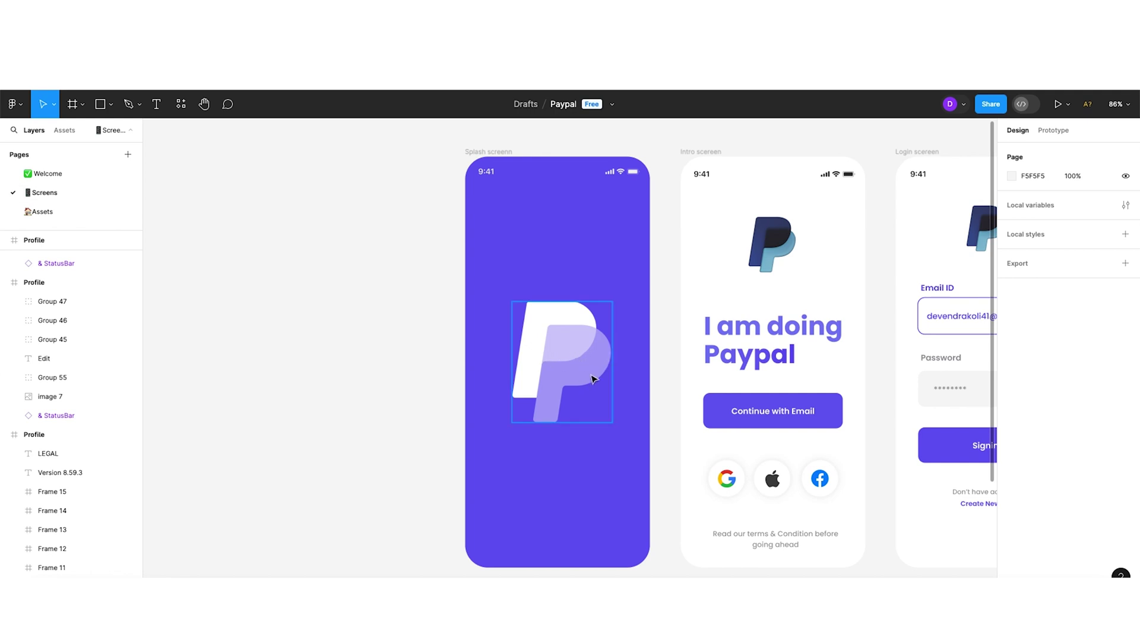
scroll(592, 378, right, 5)
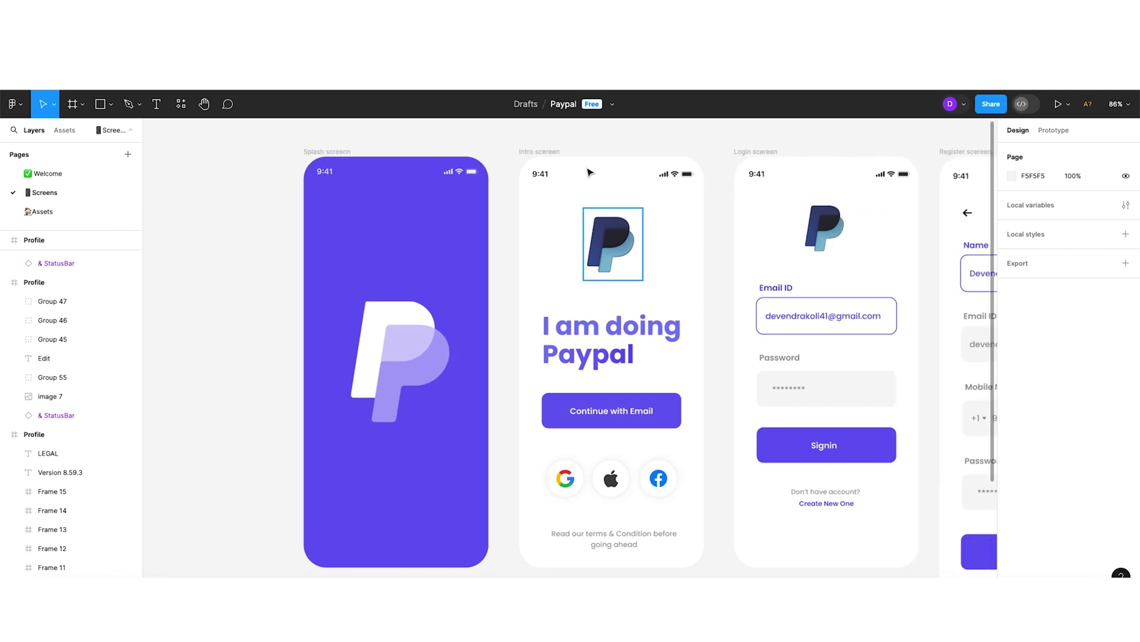
click(622, 264)
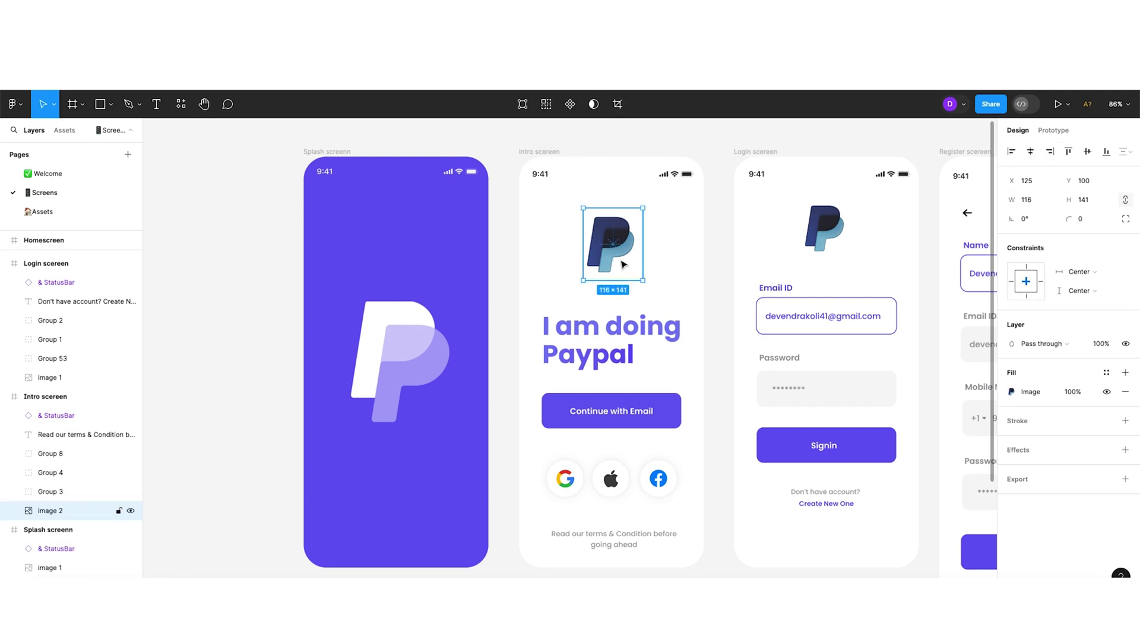
click(603, 341)
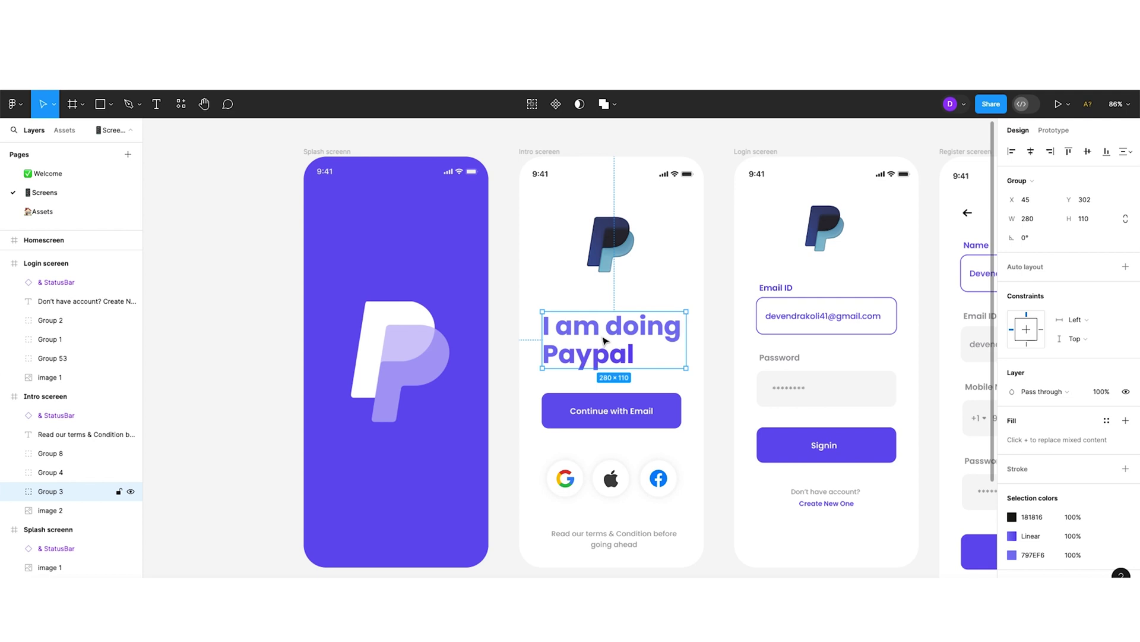
click(648, 384)
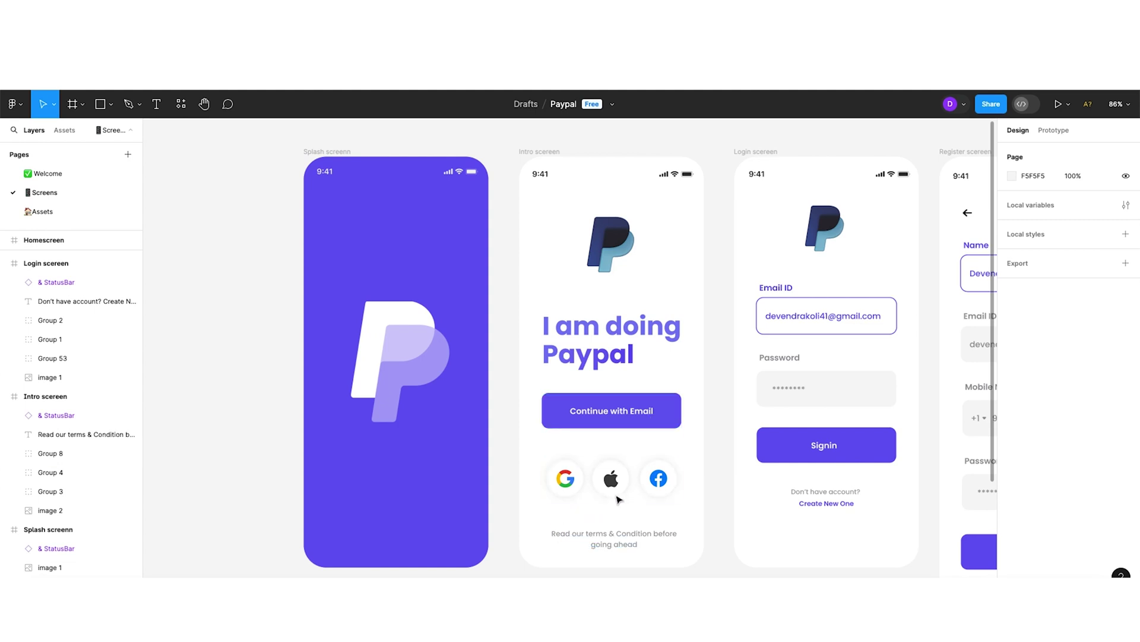
- Examine the intro screen's "Continue with Email" button, social sign-in icons and terms text
scroll(641, 500, up, 3)
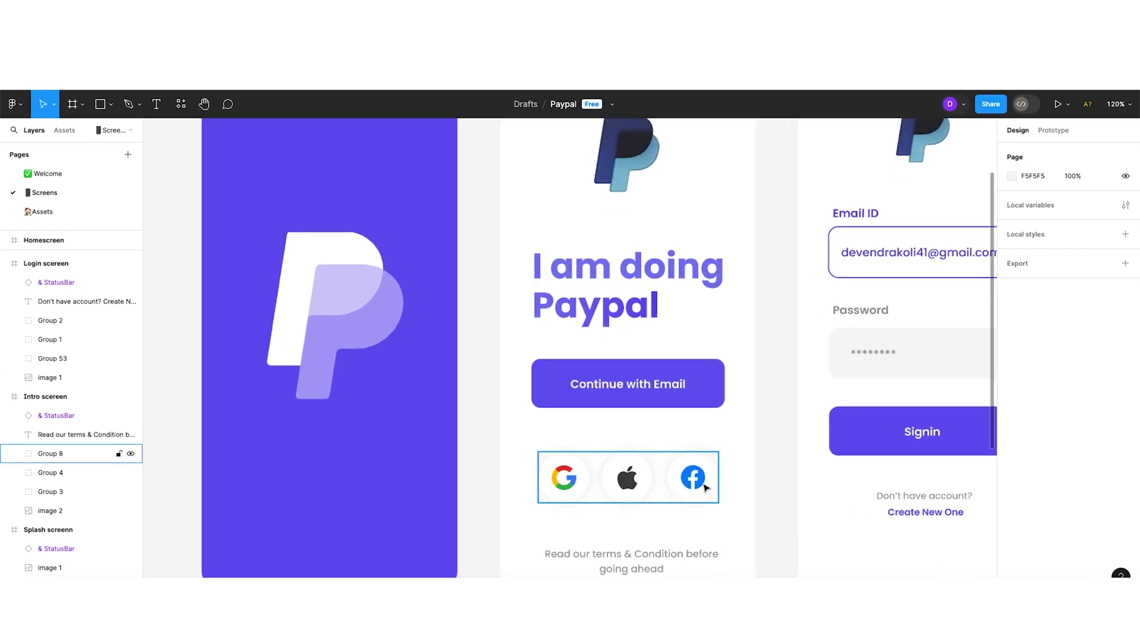
scroll(705, 487, down, 1)
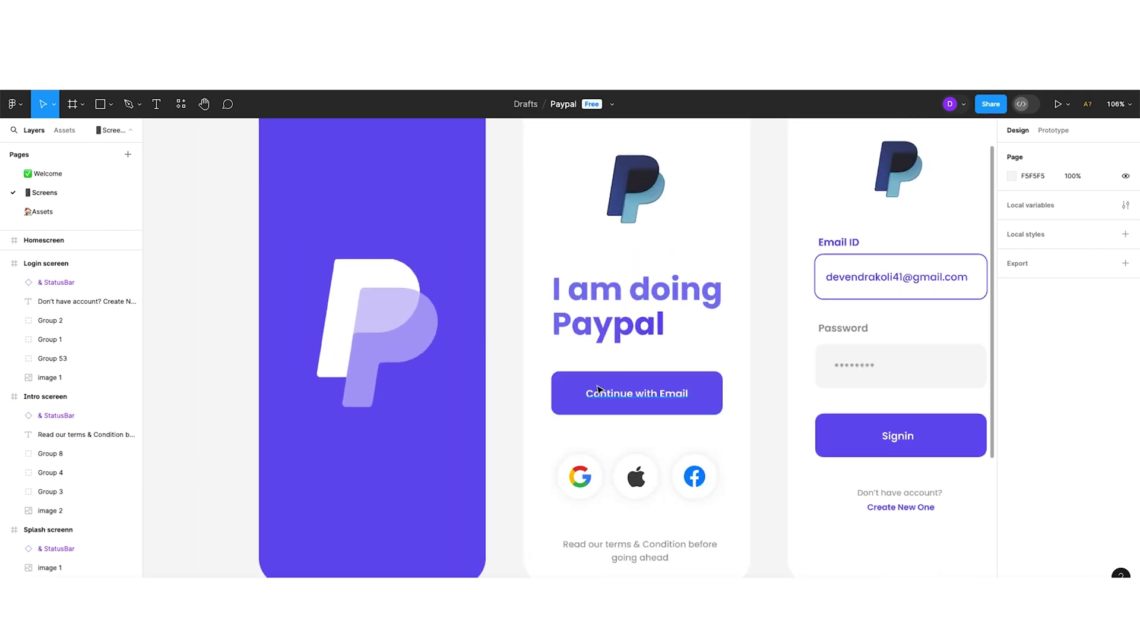
scroll(598, 389, up, 1)
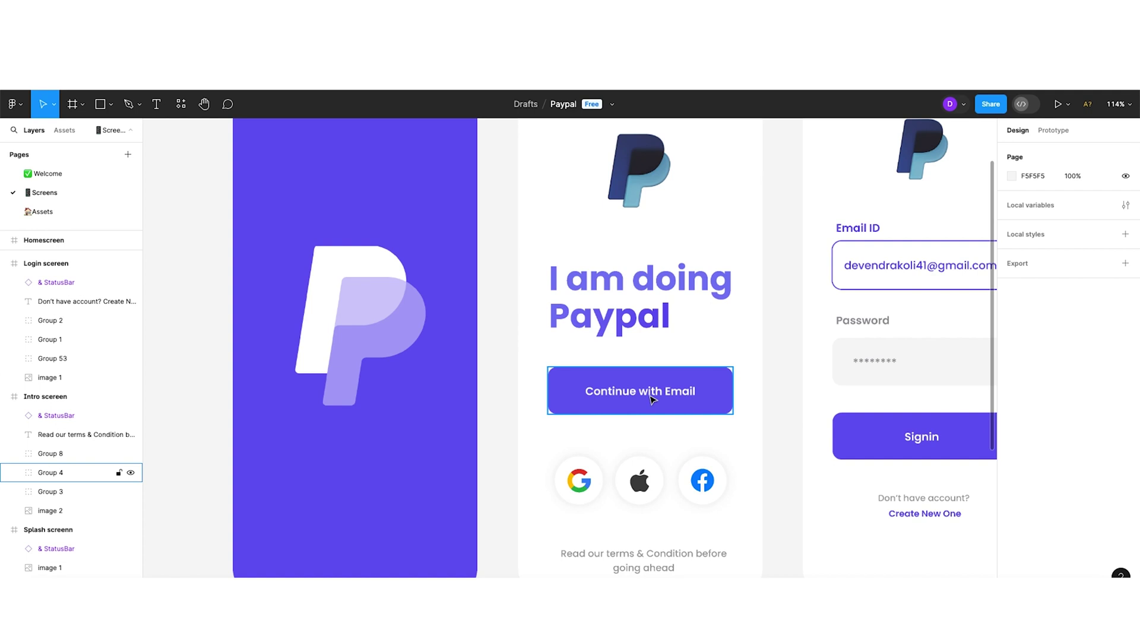
scroll(653, 399, down, 3)
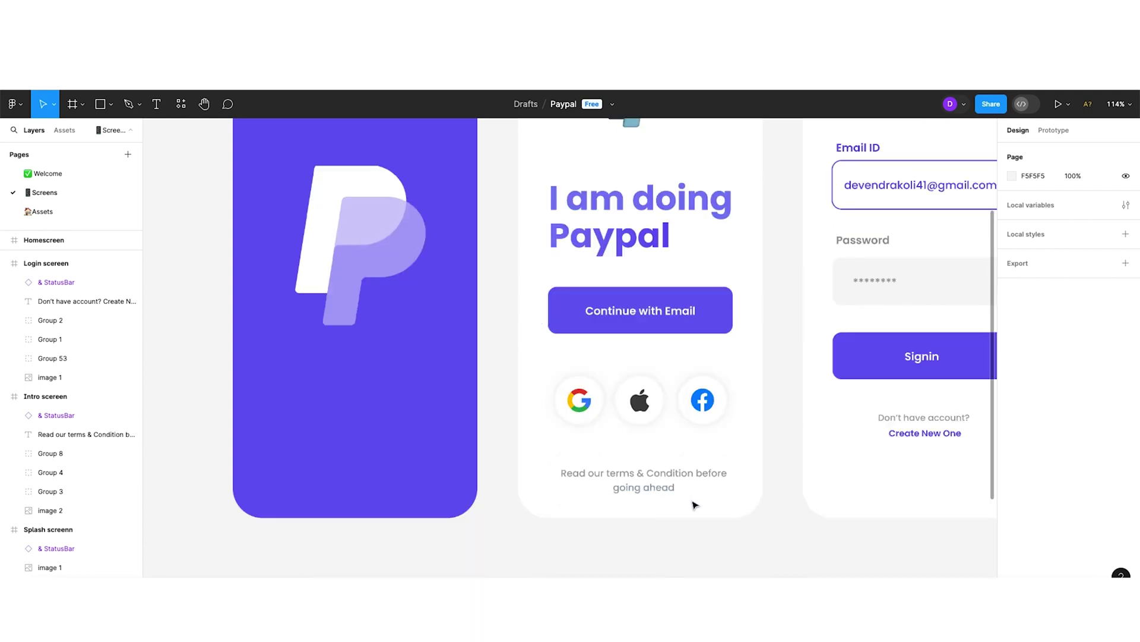
- Compare the intro screen with the login screen's logo, email and password fields and Signin button
scroll(783, 511, right, 3)
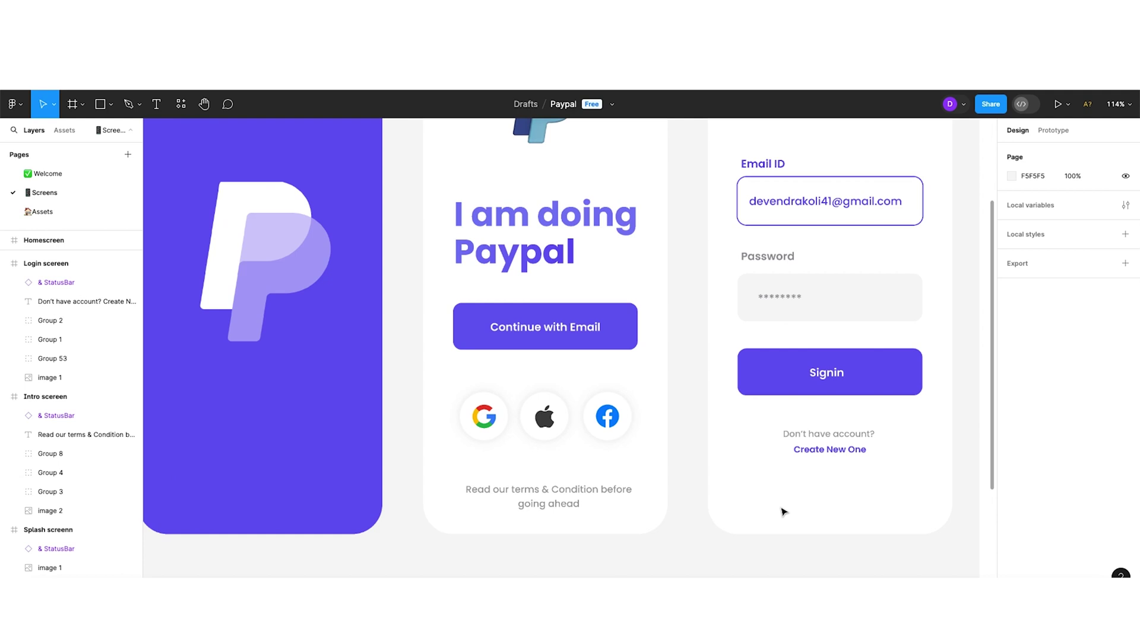
scroll(784, 511, down, 2)
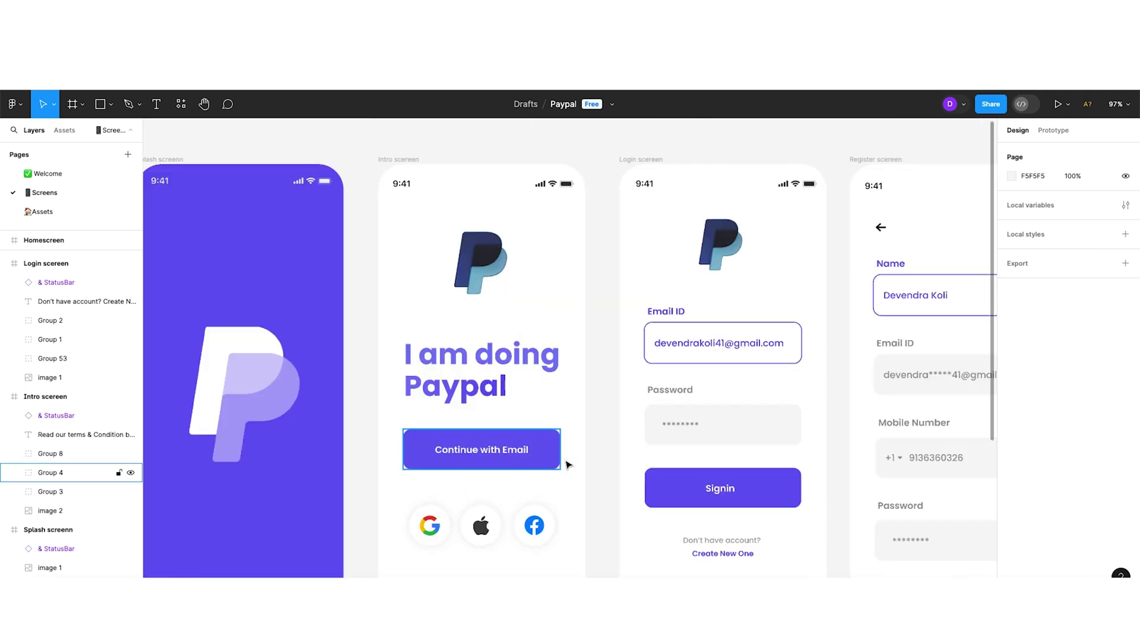
scroll(667, 188, right, 2)
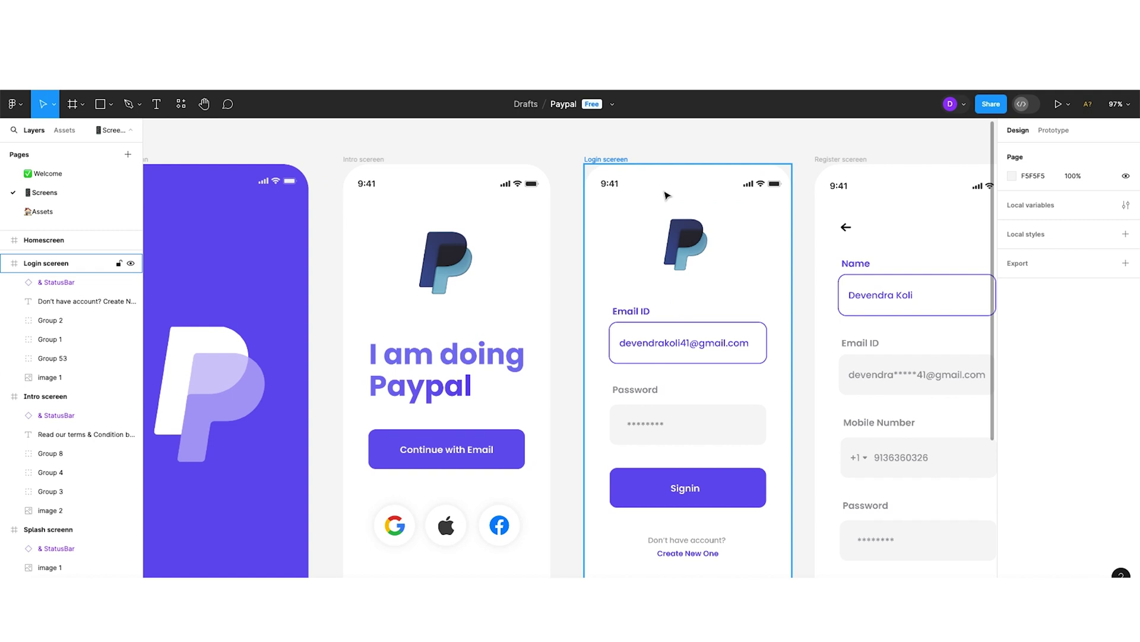
- Inspect the login screen's logo image and the stroke and colours of its Email ID field group
scroll(775, 266, up, 1)
click(692, 255)
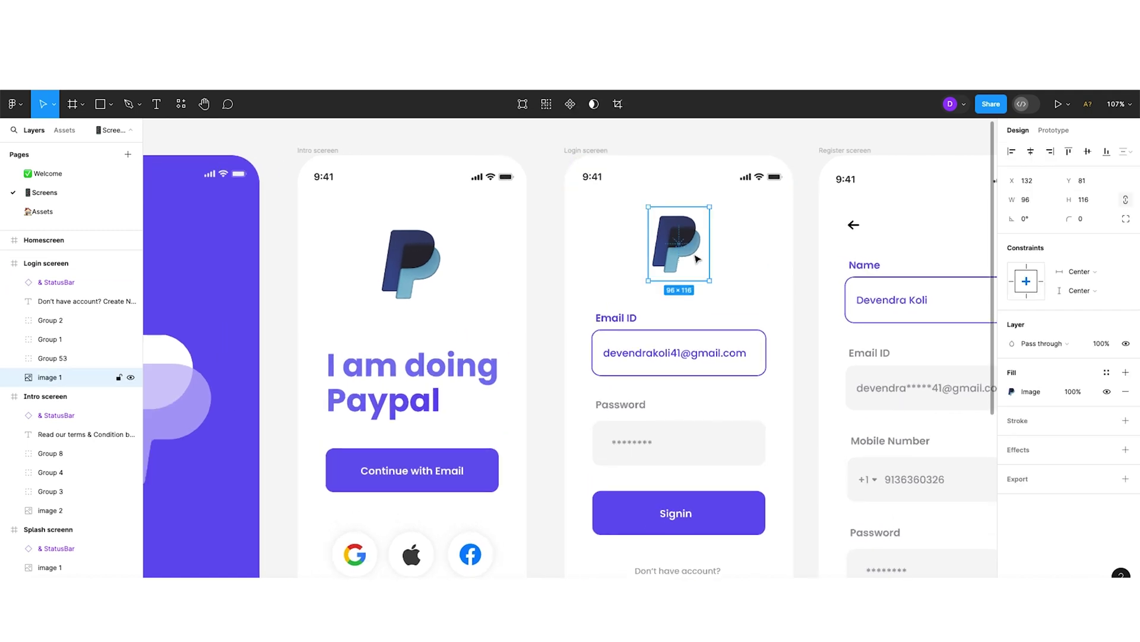
scroll(841, 305, down, 2)
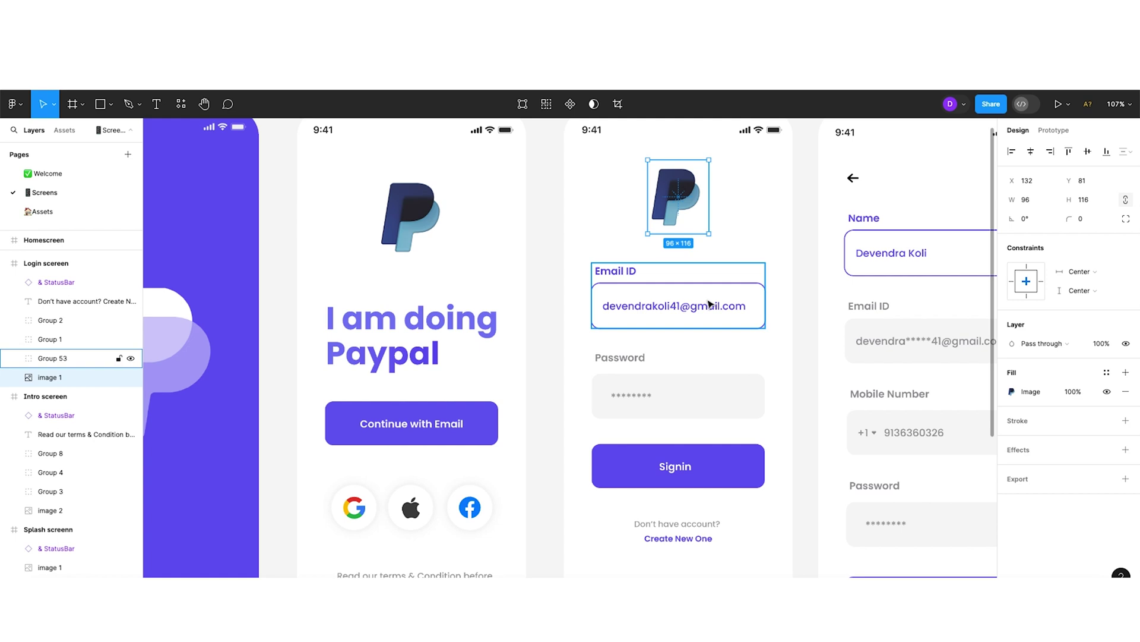
scroll(710, 304, up, 1)
click(652, 317)
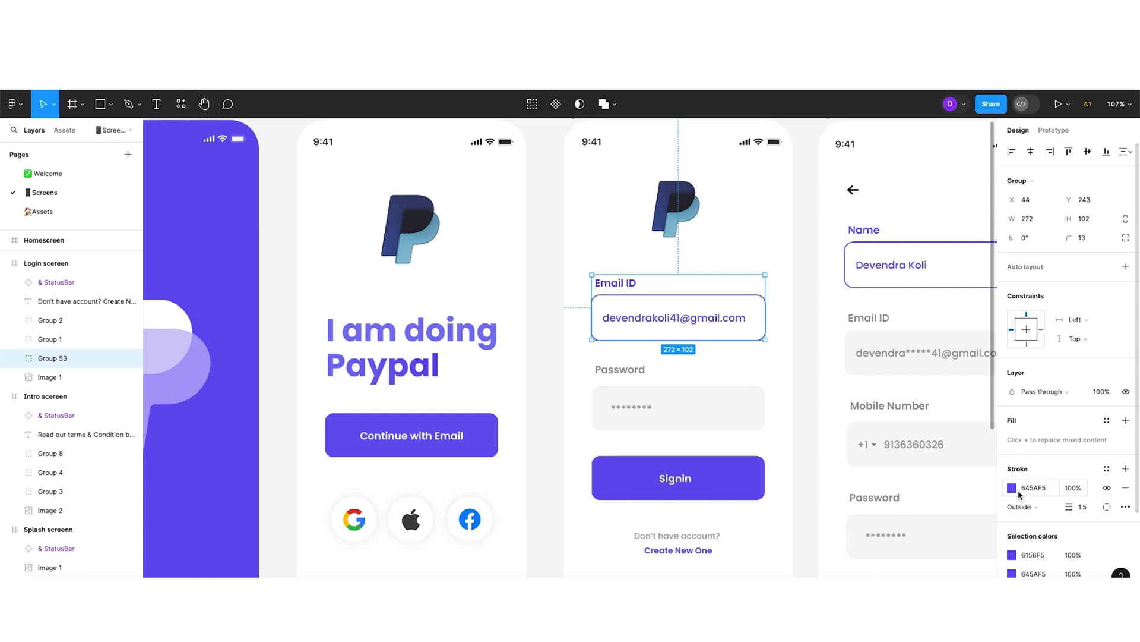
click(806, 446)
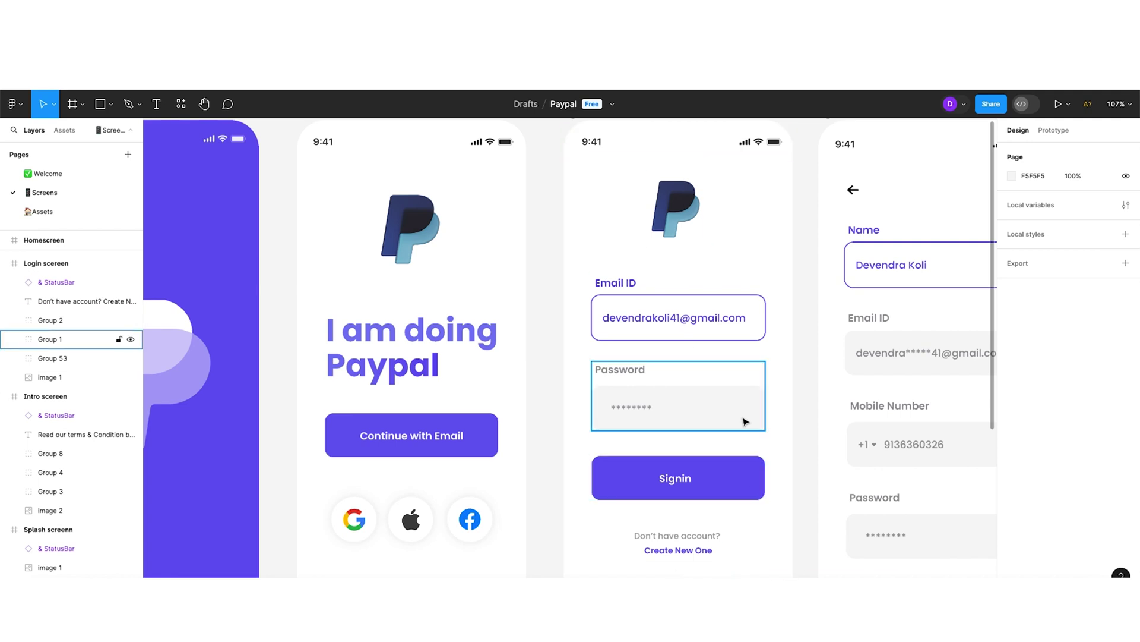
- Examine the login screen's Password field, Signin button and account link, and compare them with the register screen's form fields
ctrl+scroll(746, 422, up, 2)
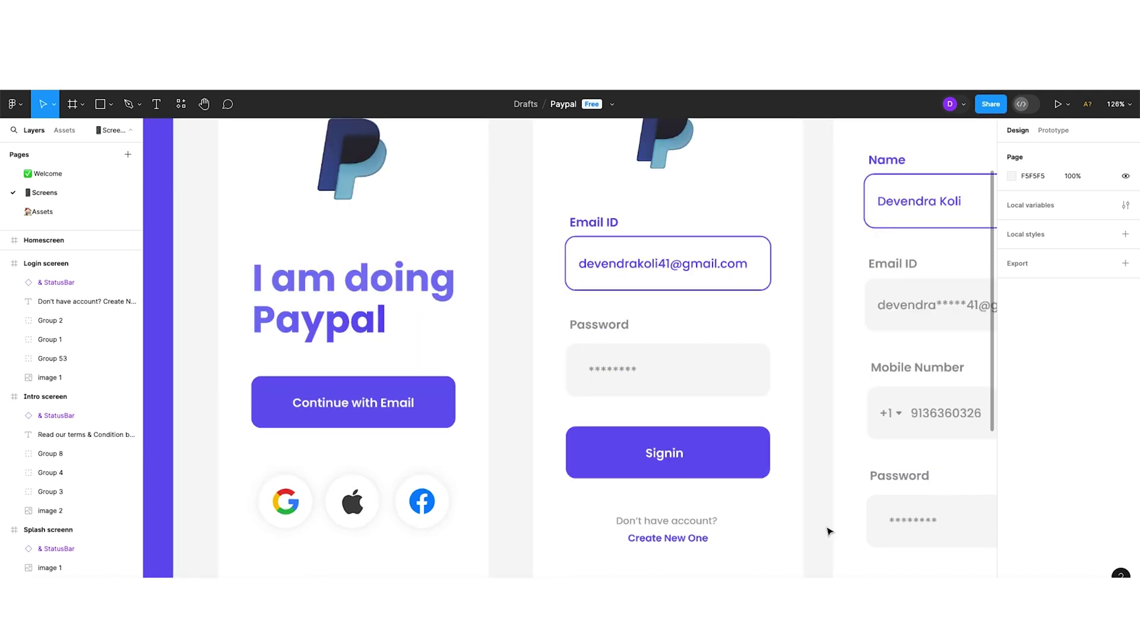
scroll(672, 514, down, 2)
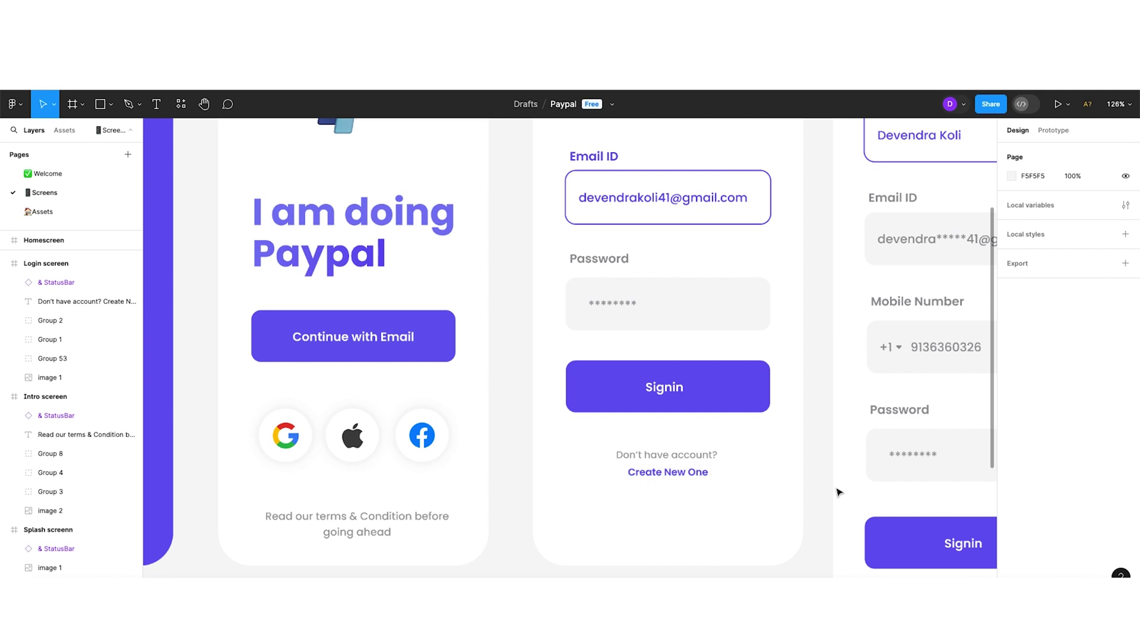
ctrl+scroll(760, 442, down, 3)
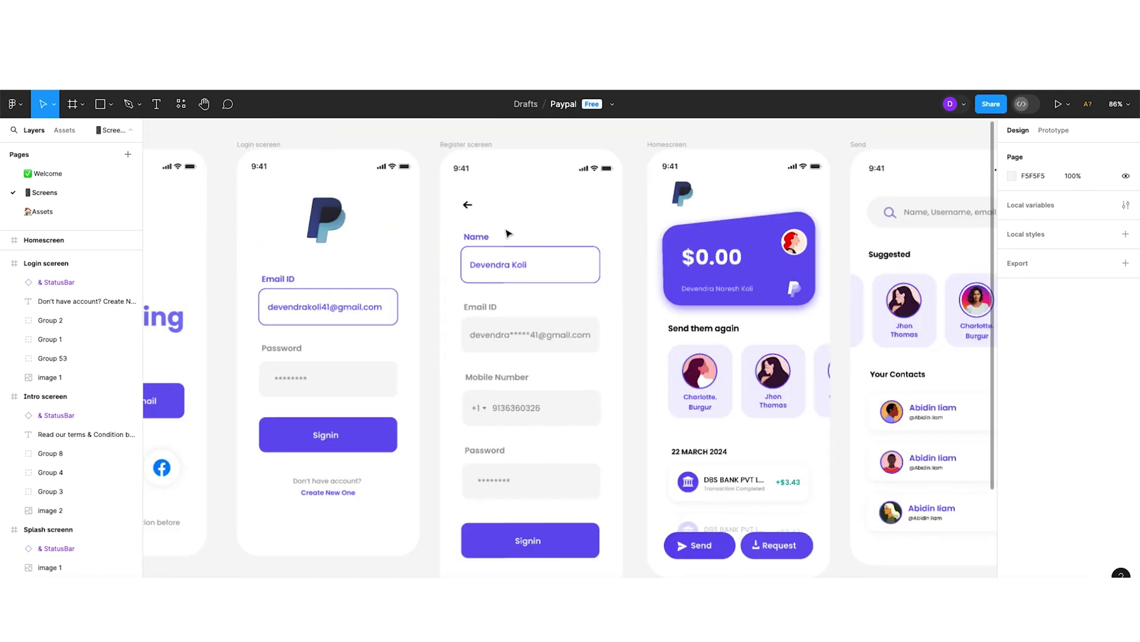
scroll(589, 330, down, 2)
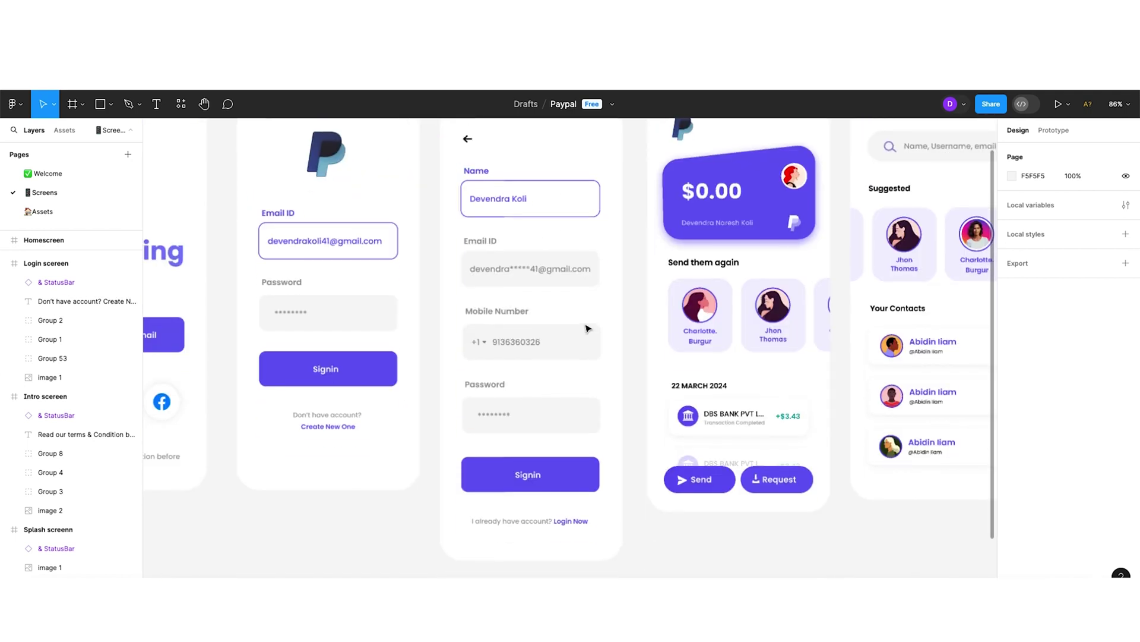
scroll(587, 344, up, 3)
scroll(587, 343, right, 3)
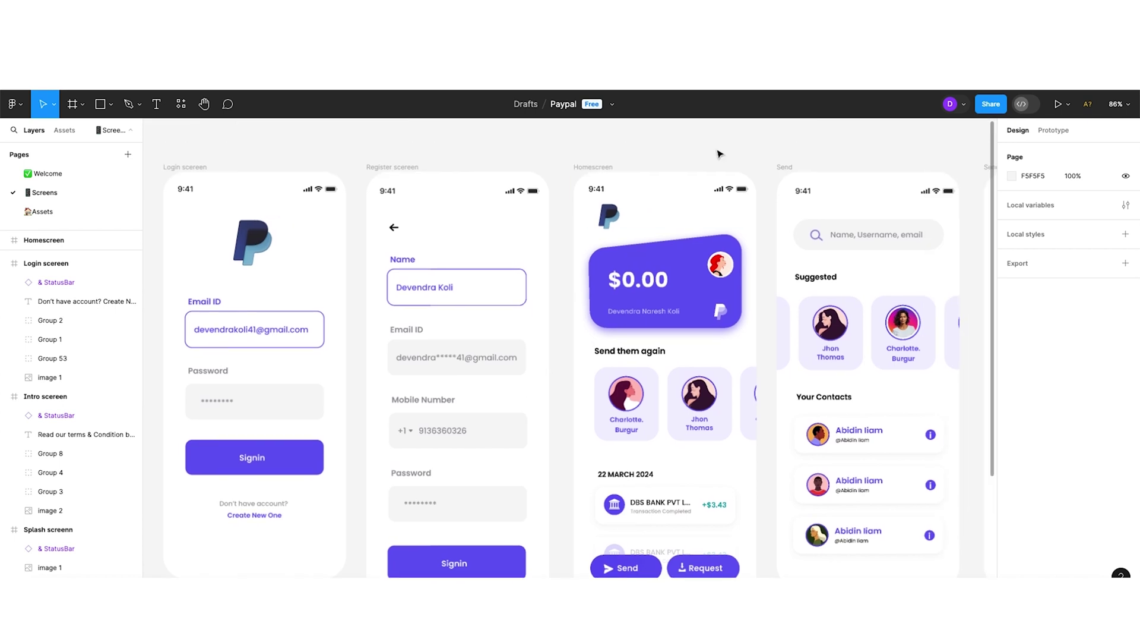
- Inspect the homescreen's small logo image and examine the purple balance card up close
ctrl+scroll(720, 153, up, 2)
ctrl+scroll(720, 154, up, 1)
scroll(720, 154, up, 2)
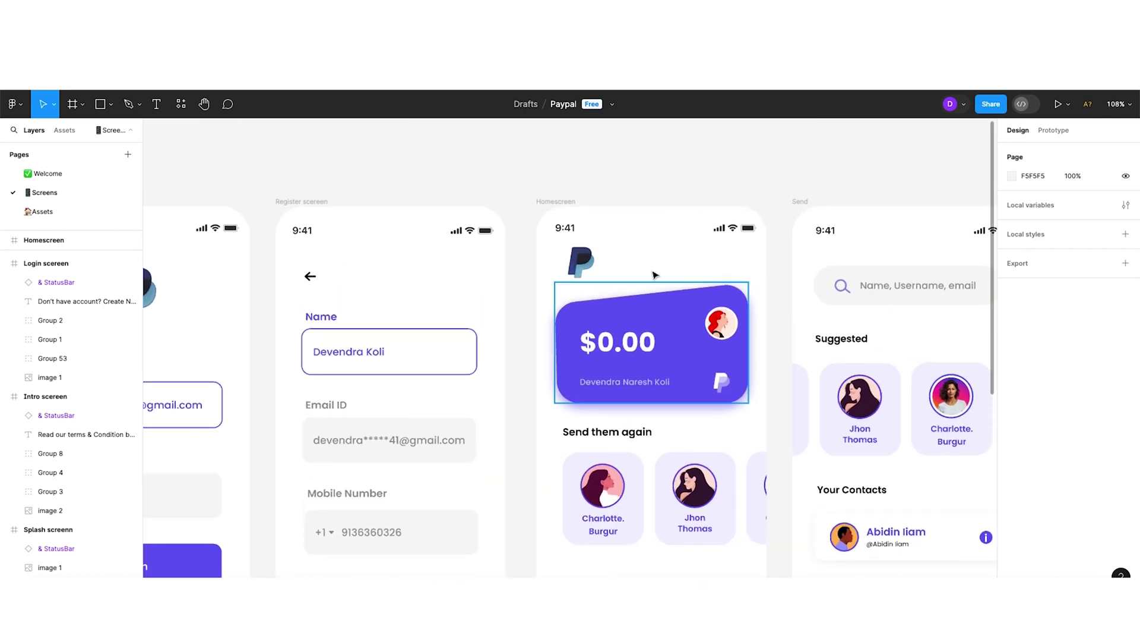
click(588, 270)
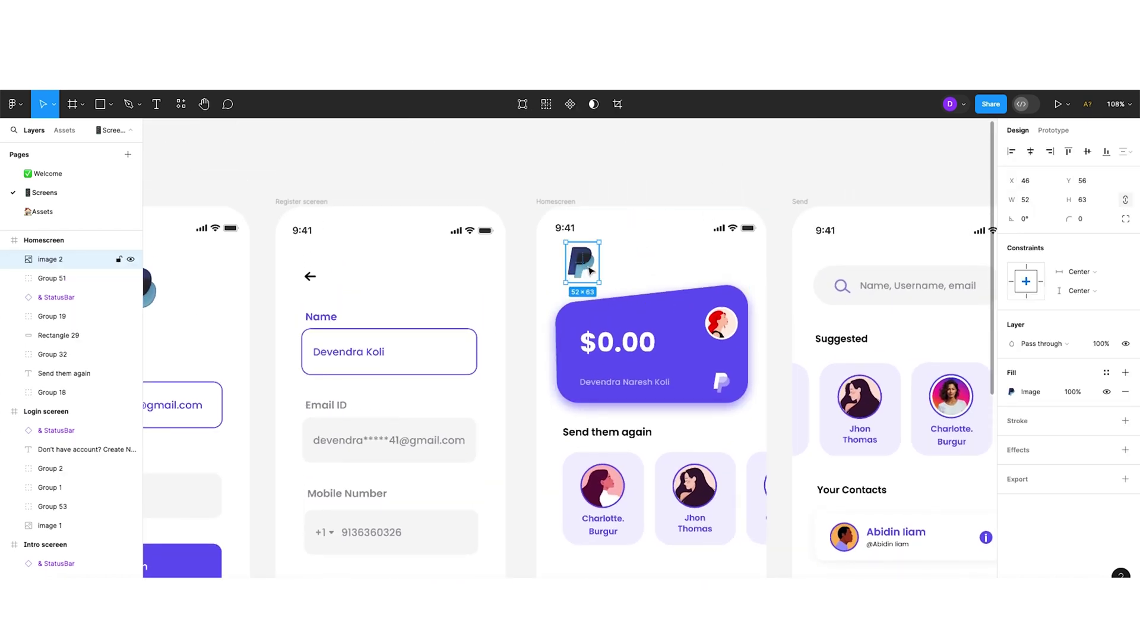
click(680, 415)
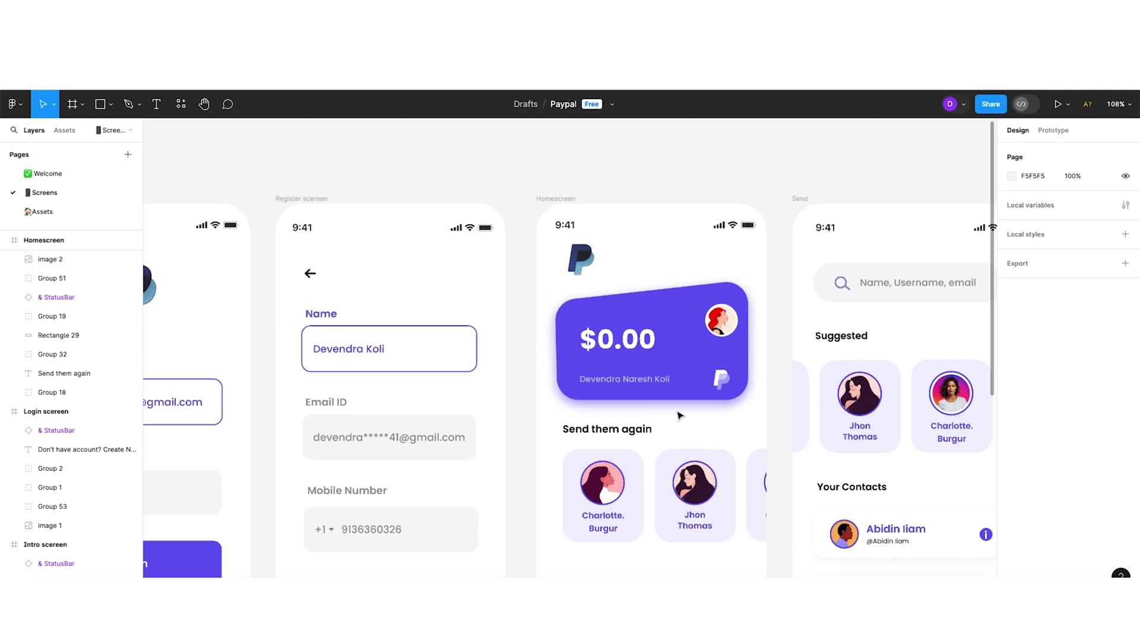
scroll(701, 381, down, 1)
click(721, 348)
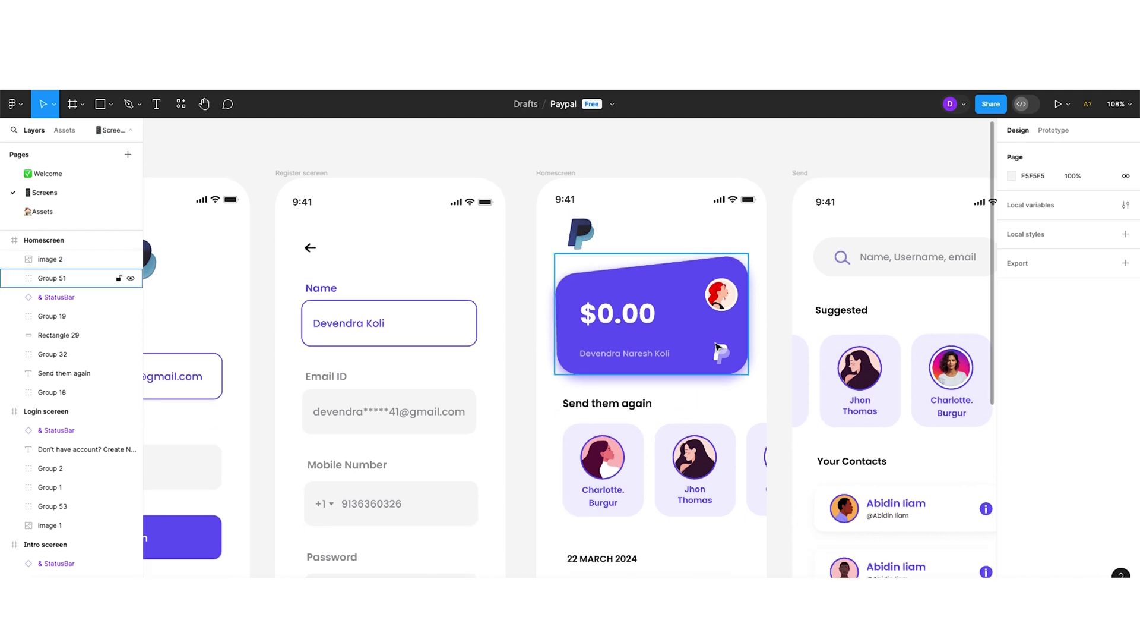
ctrl+scroll(748, 338, up, 2)
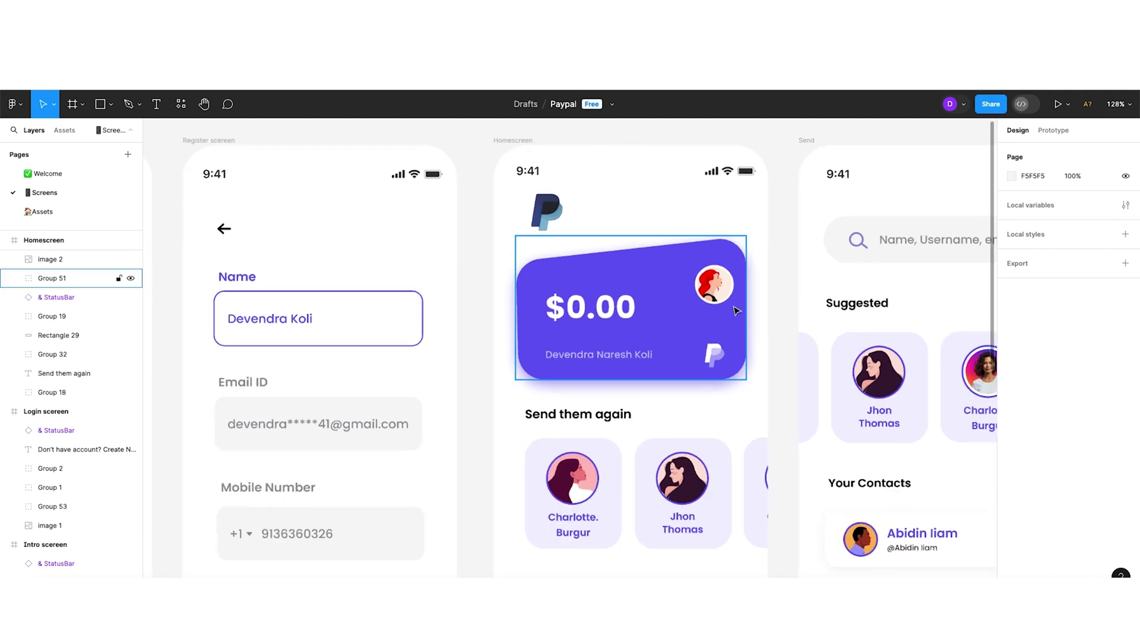
ctrl+scroll(737, 311, up, 3)
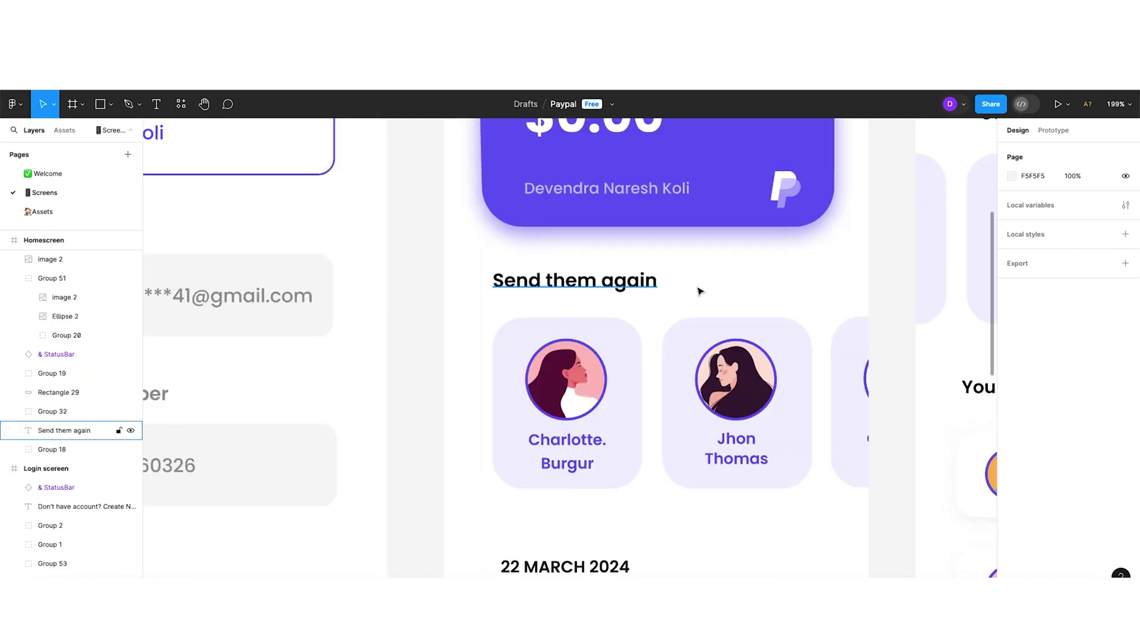
- Inspect the homescreen's "Send them again" heading and the contact card group below it
drag(408, 271, 745, 451)
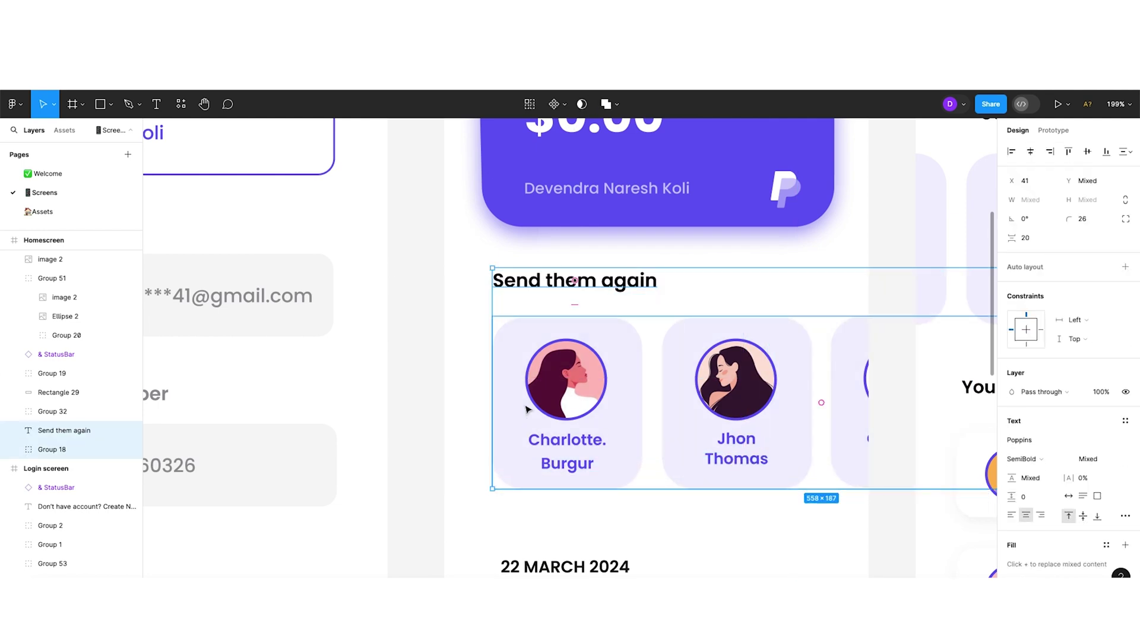
click(512, 373)
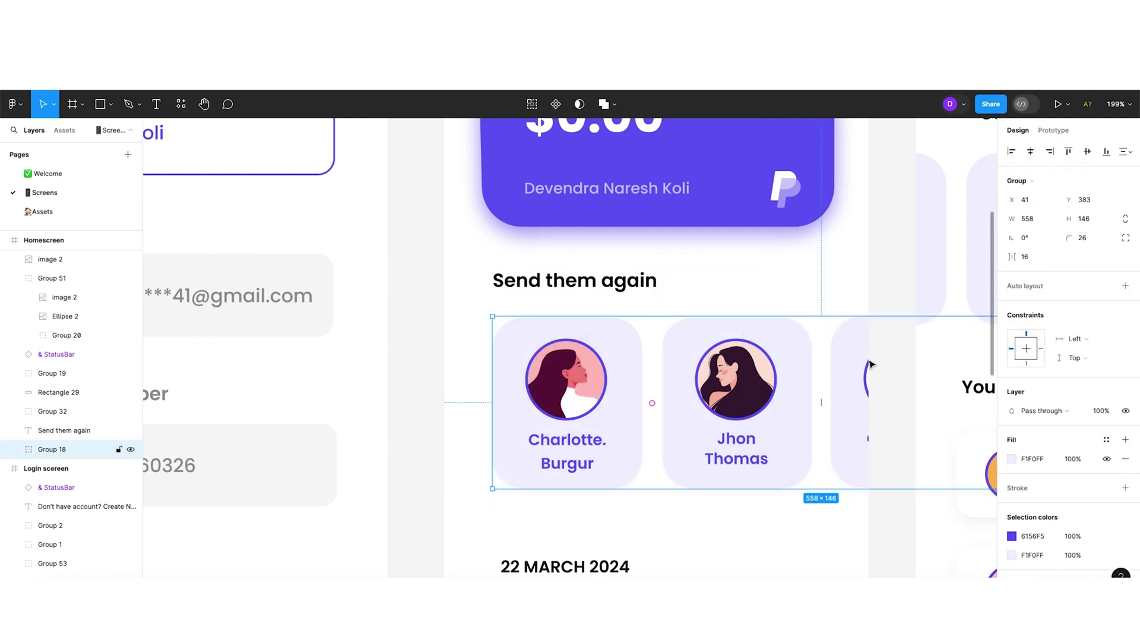
scroll(873, 374, down, 3)
click(688, 377)
scroll(773, 427, down, 2)
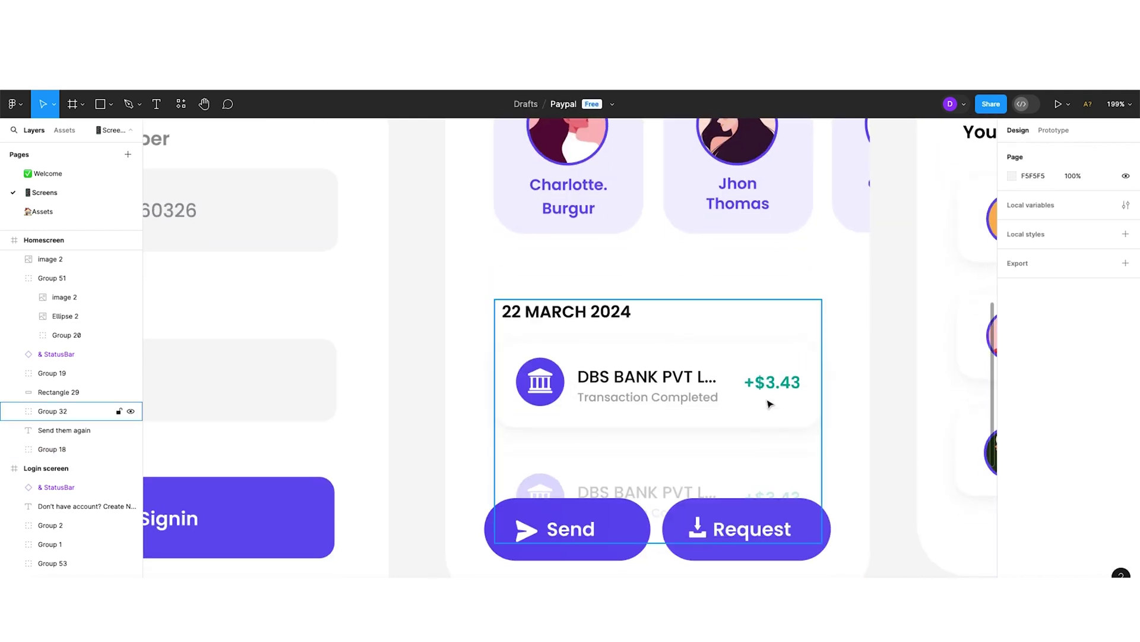
- Inspect the homescreen's dated transaction list and the Send and Request buttons beneath it
click(782, 403)
scroll(914, 438, down, 2)
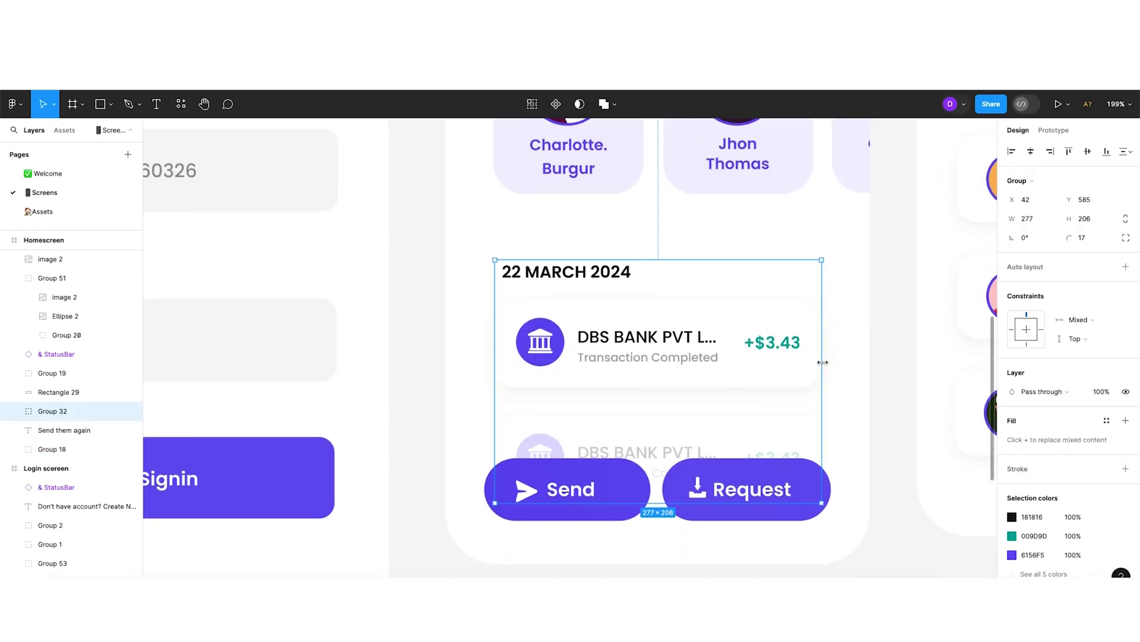
scroll(820, 359, down, 2)
click(545, 538)
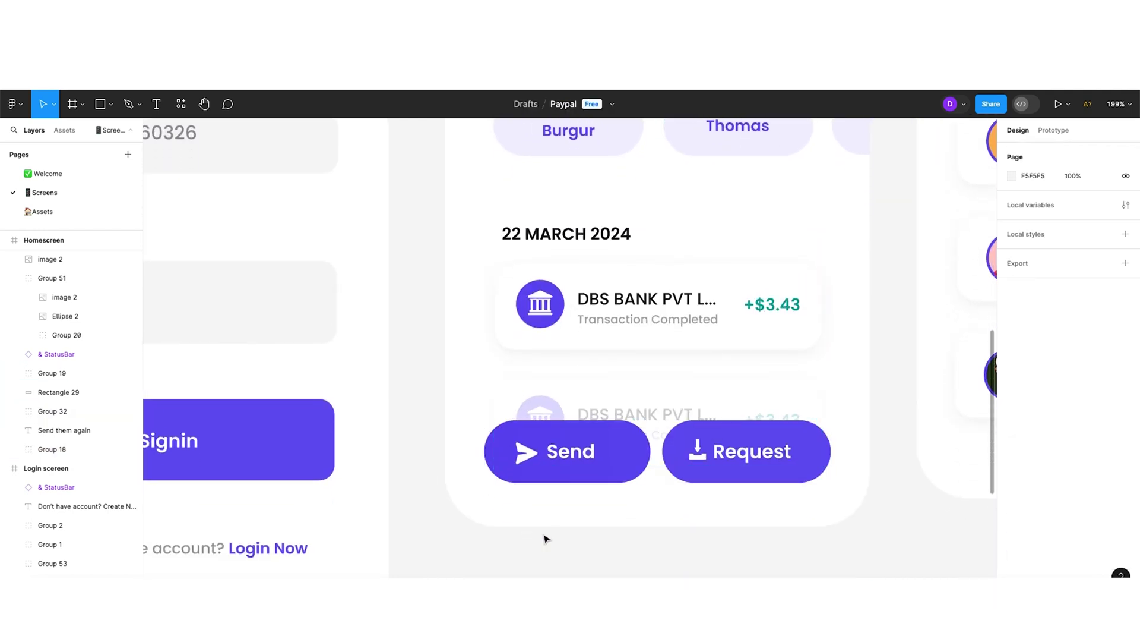
click(588, 483)
click(713, 475)
scroll(713, 475, down, 3)
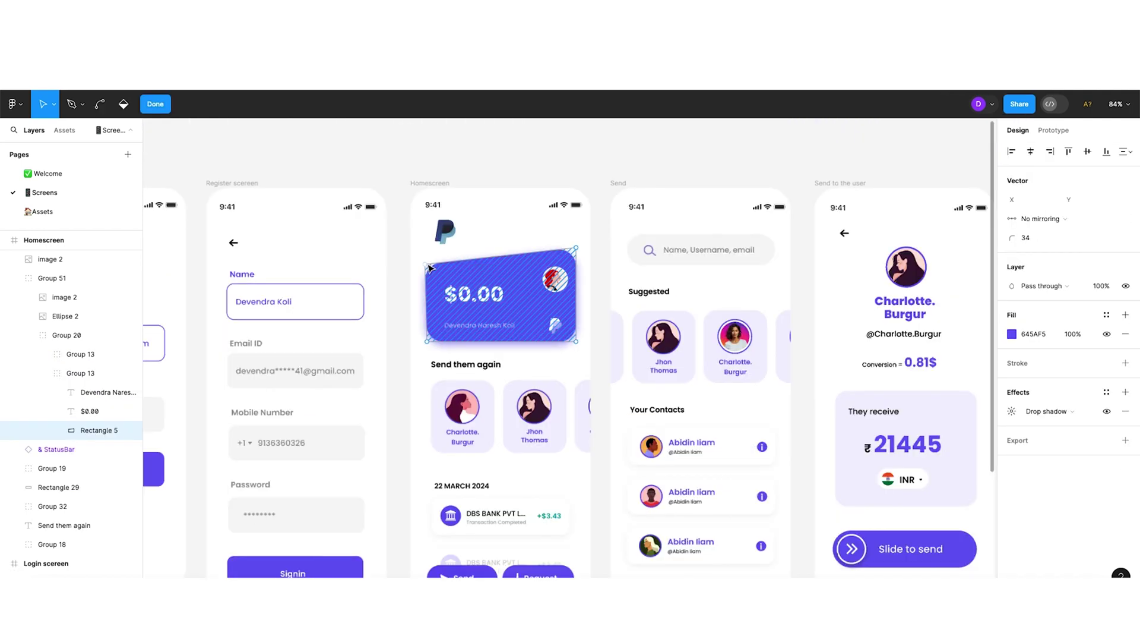
- Square off the balance card's upper-left corner as a shape demonstration and restore its slanted top edge
drag(429, 250, 425, 248)
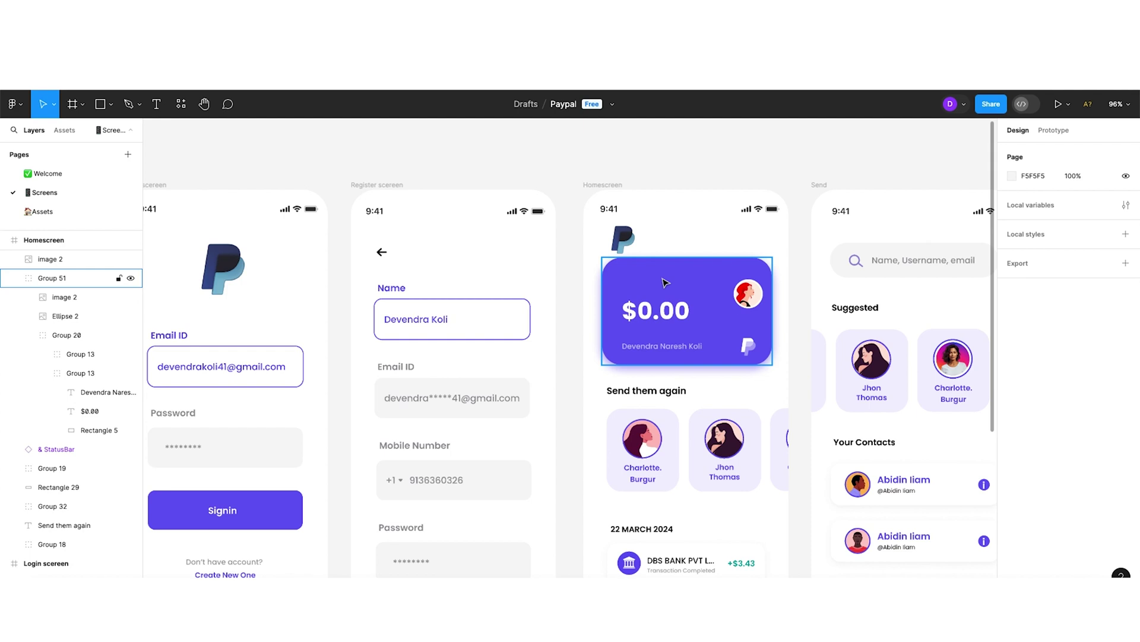
double_click(665, 283)
double_click(665, 283)
key(Escape)
scroll(707, 190, down, 2)
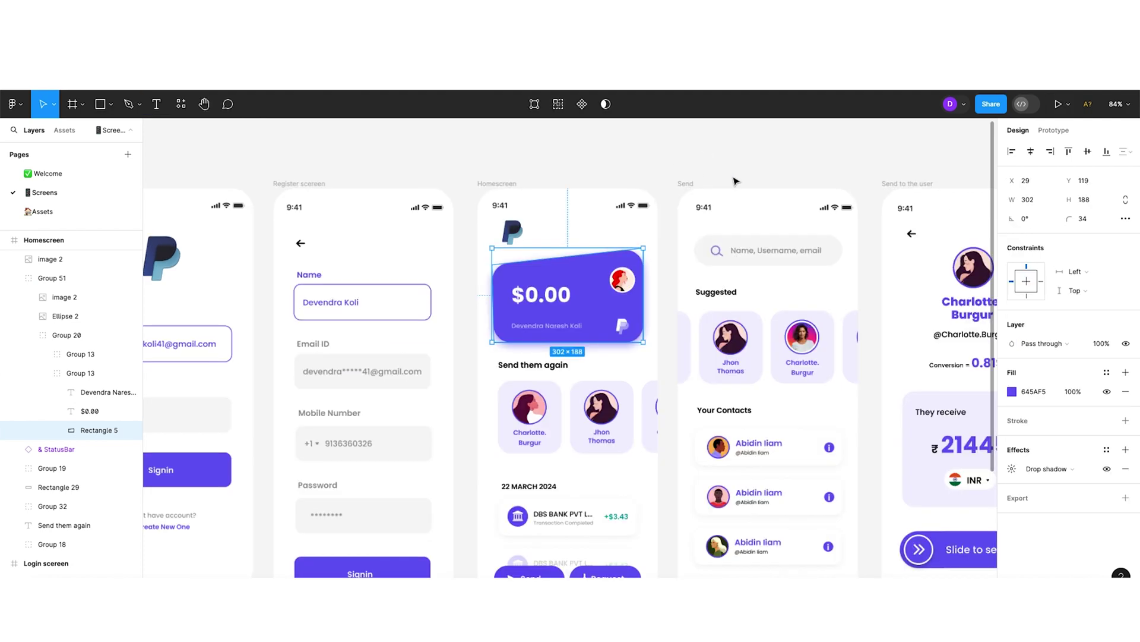
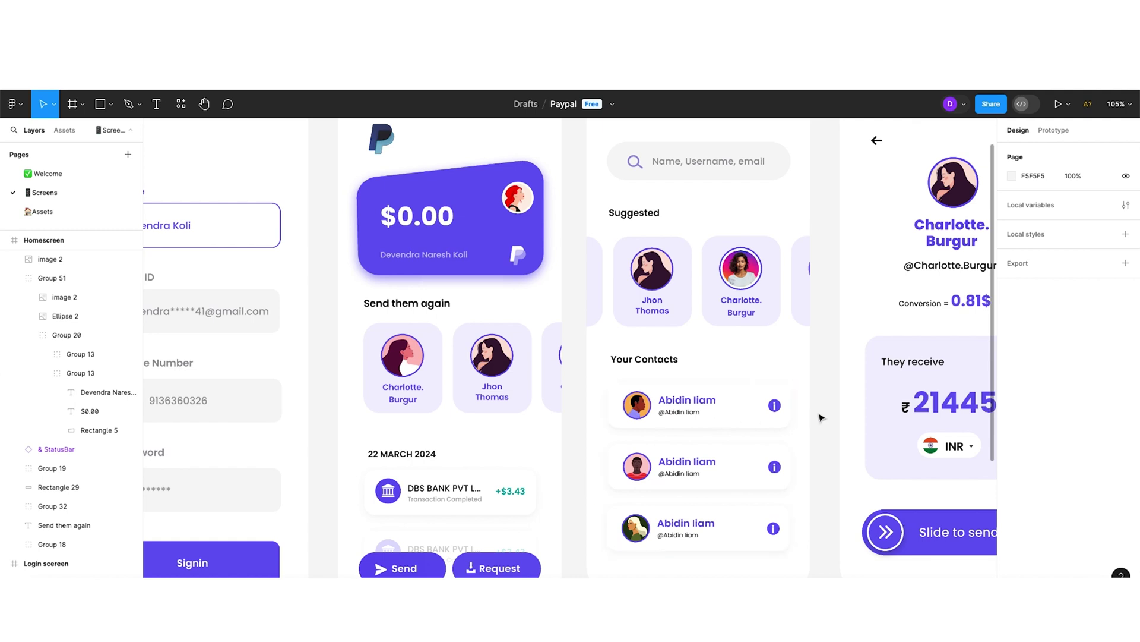
- Follow the flow from the homescreen's Send button to the Send screen's search field, Suggested and Your Contacts sections
click(252, 470)
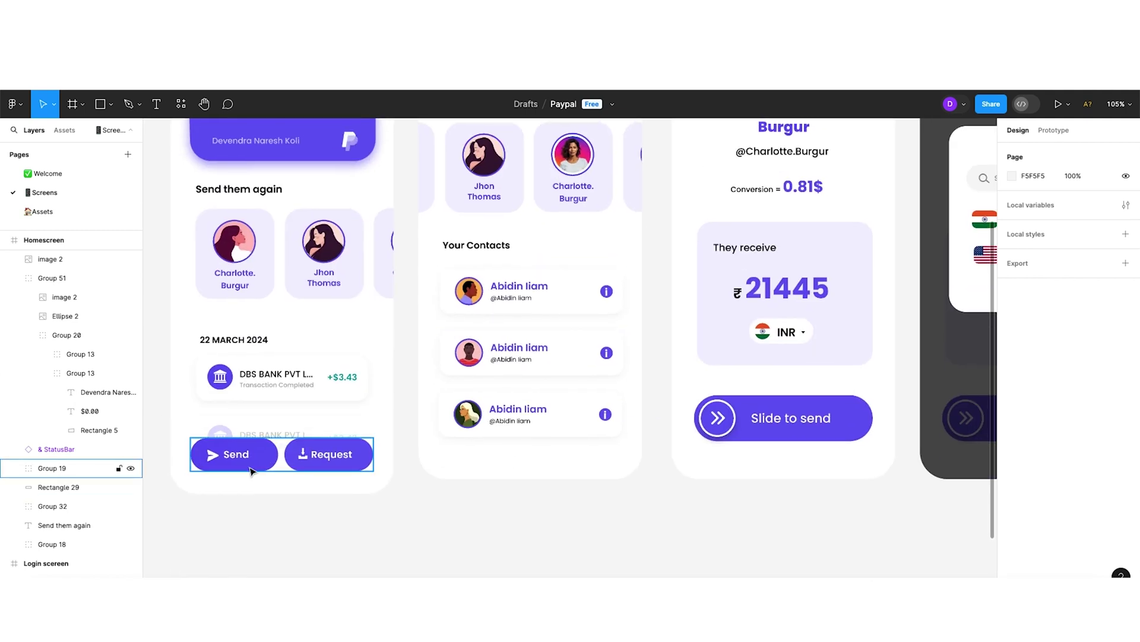
scroll(566, 299, up, 5)
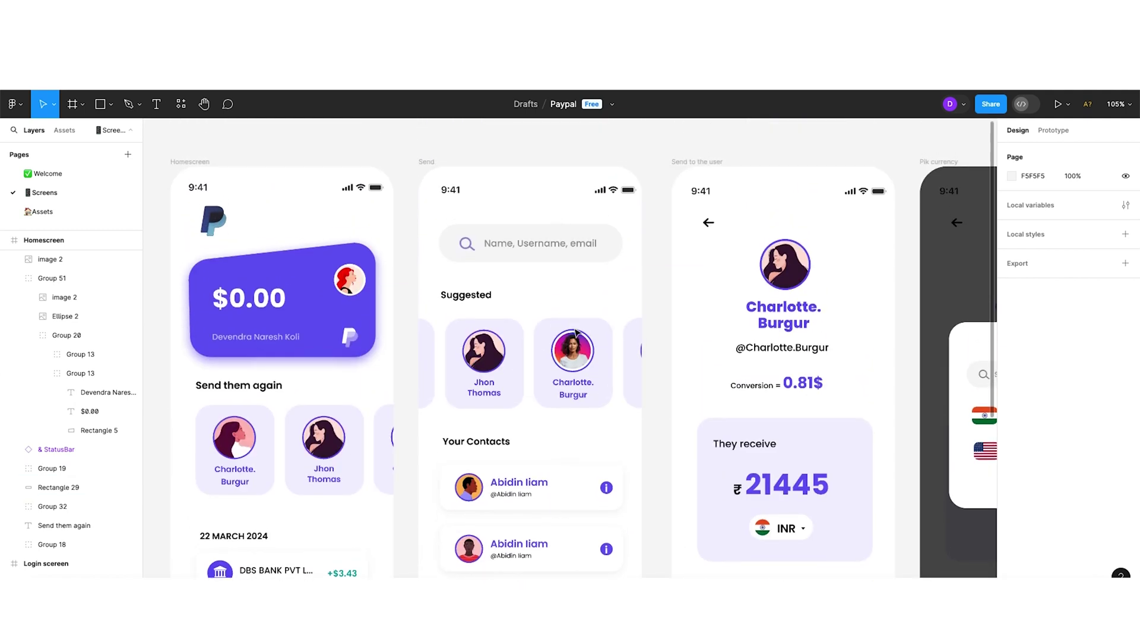
scroll(566, 299, down, 1)
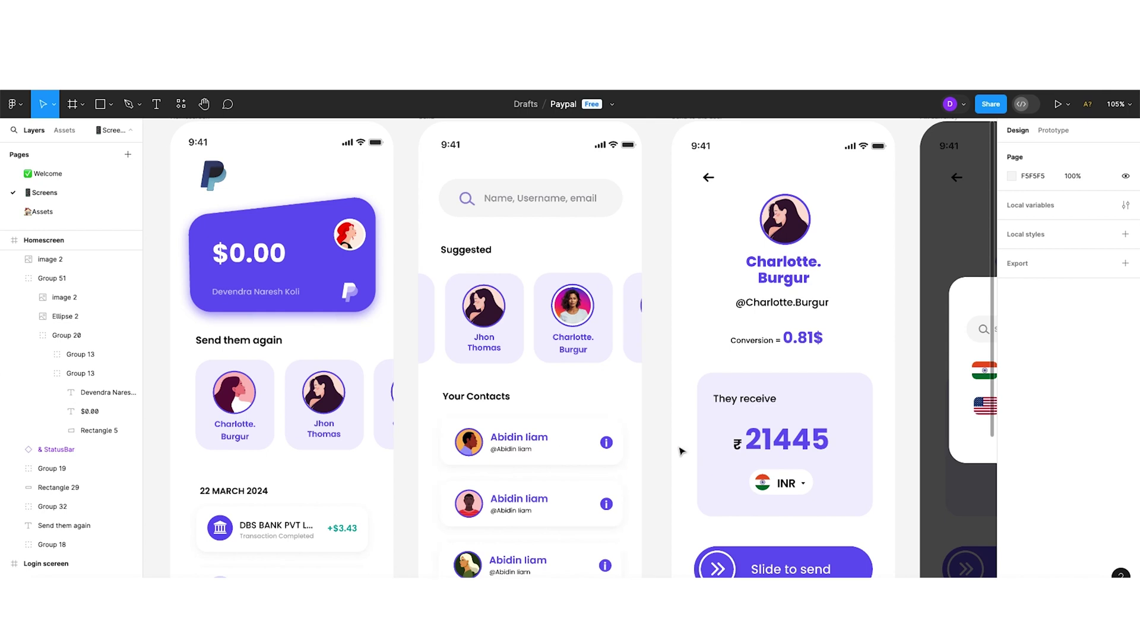
scroll(736, 279, right, 2)
scroll(736, 278, down, 1)
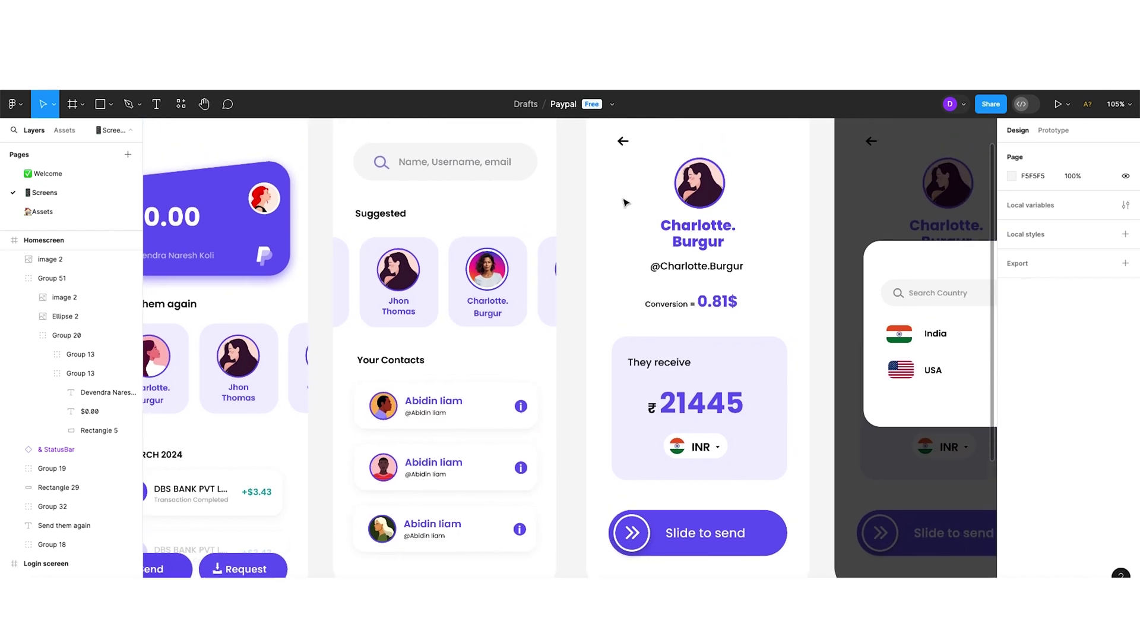
- Inspect the "Send to the user" frame with its profile picture, recipient name and username text
scroll(627, 199, up, 1)
click(601, 122)
scroll(775, 233, right, 1)
scroll(701, 246, down, 1)
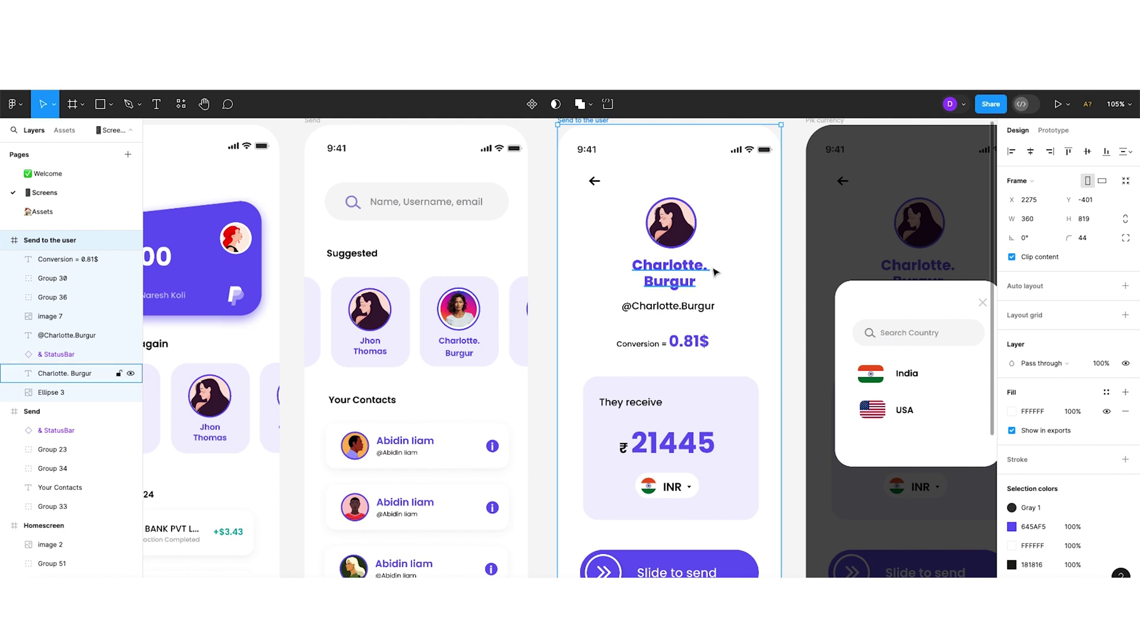
scroll(684, 232, right, 2)
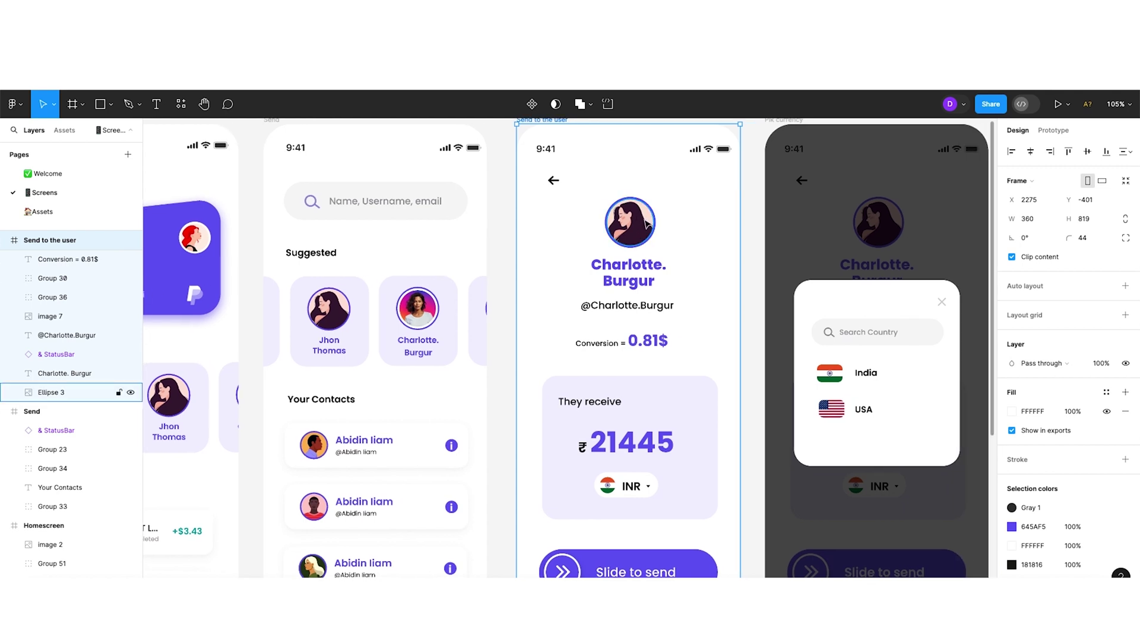
click(665, 288)
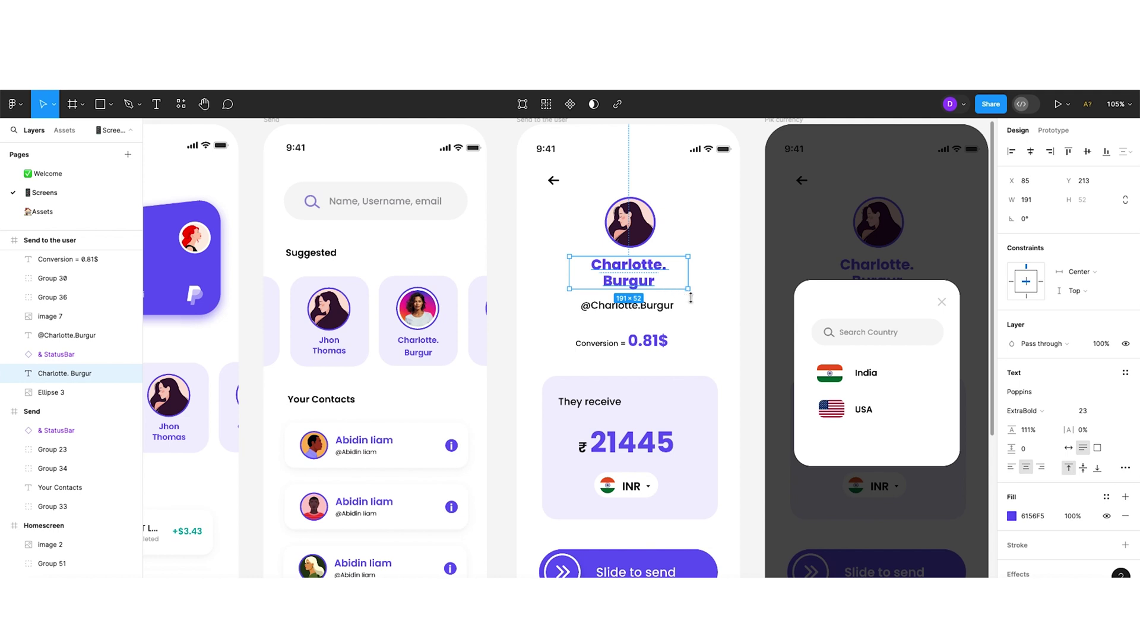
click(706, 321)
click(672, 312)
click(710, 366)
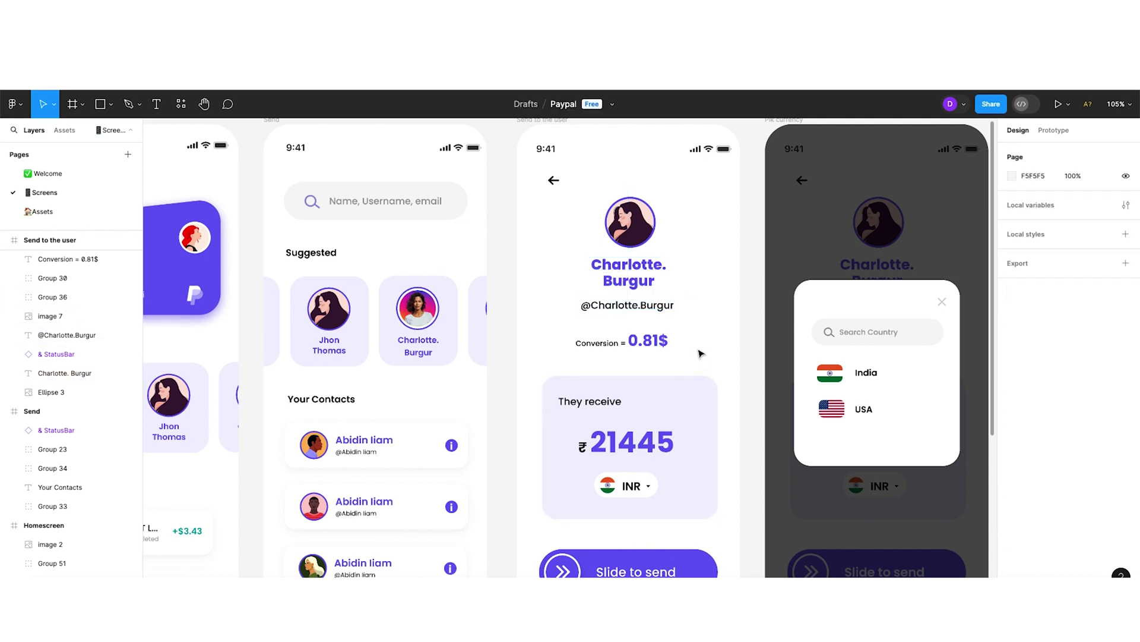
- Inspect the "Send to the user" screen's conversion text and "They receive" amount card group
click(585, 341)
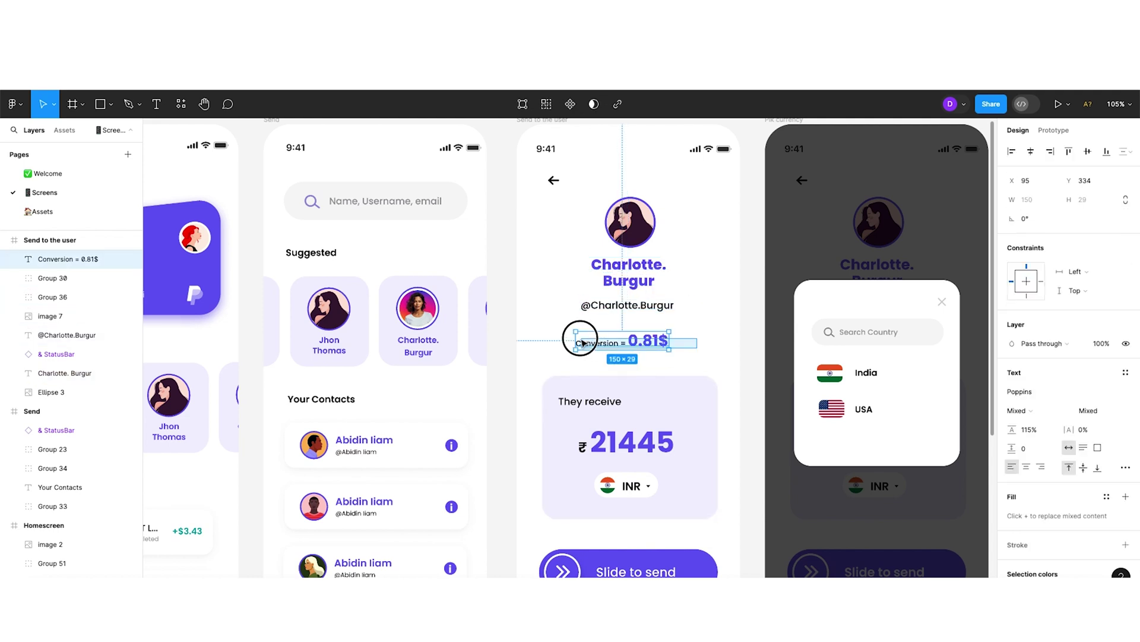
click(703, 352)
scroll(702, 352, down, 2)
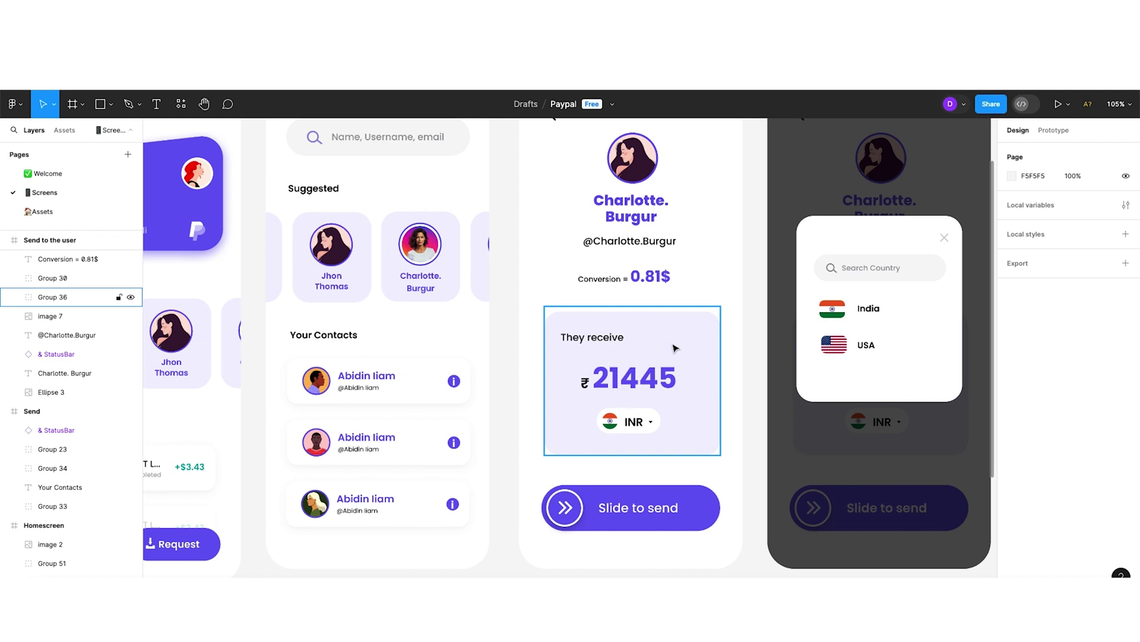
click(649, 386)
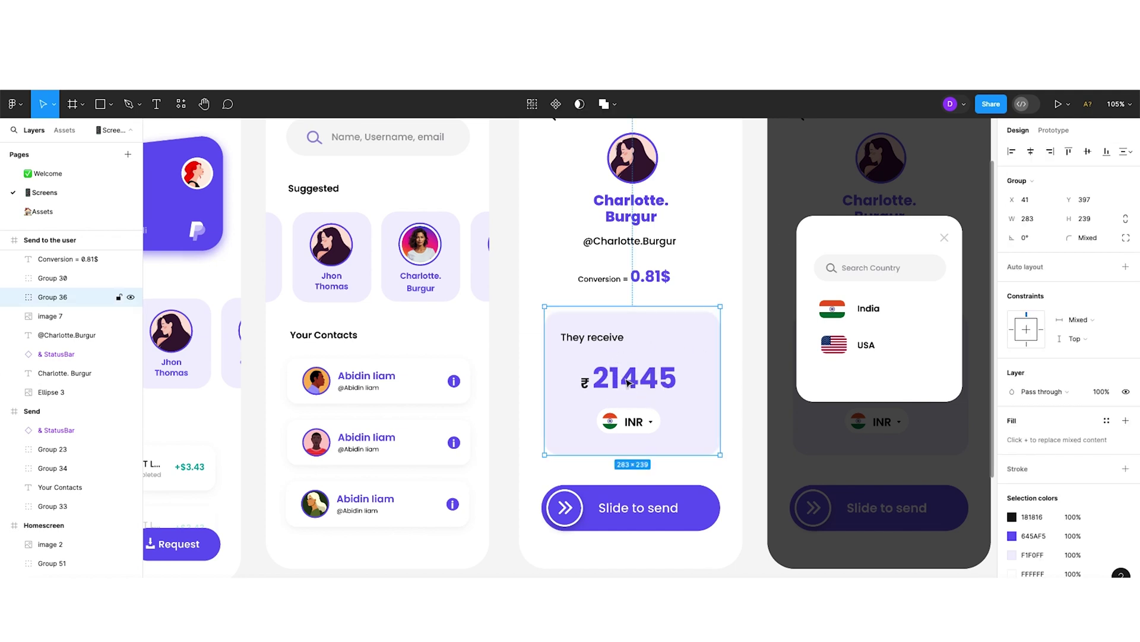
- Inspect the "Slide to send" button and the Pik currency screen's country picker popup
click(724, 477)
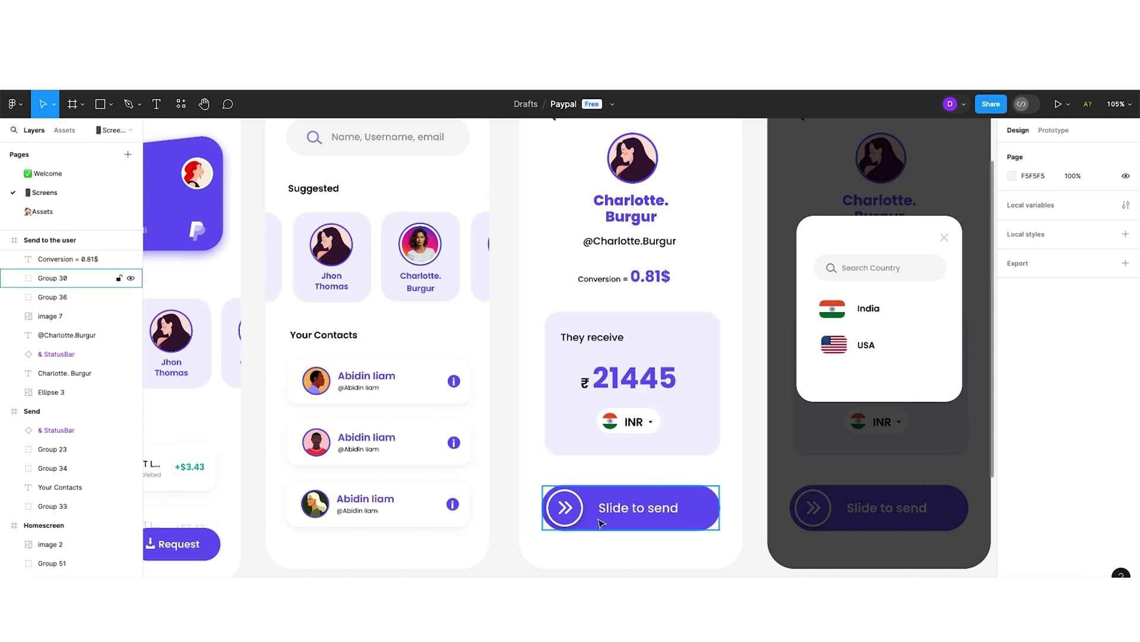
click(564, 515)
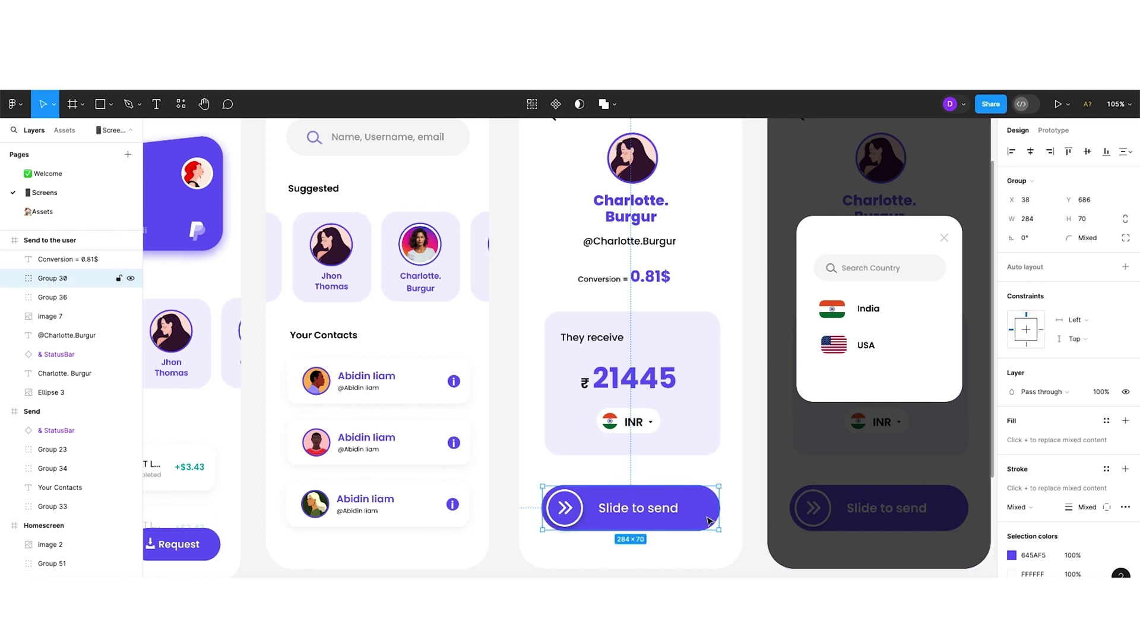
click(692, 461)
scroll(594, 455, right, 5)
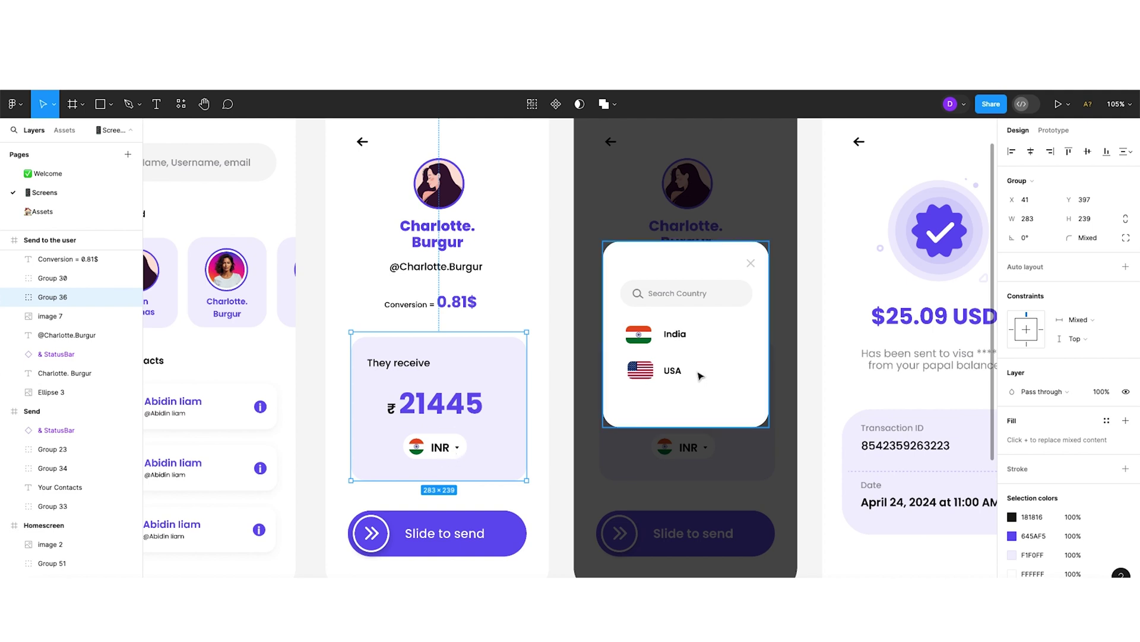
click(682, 299)
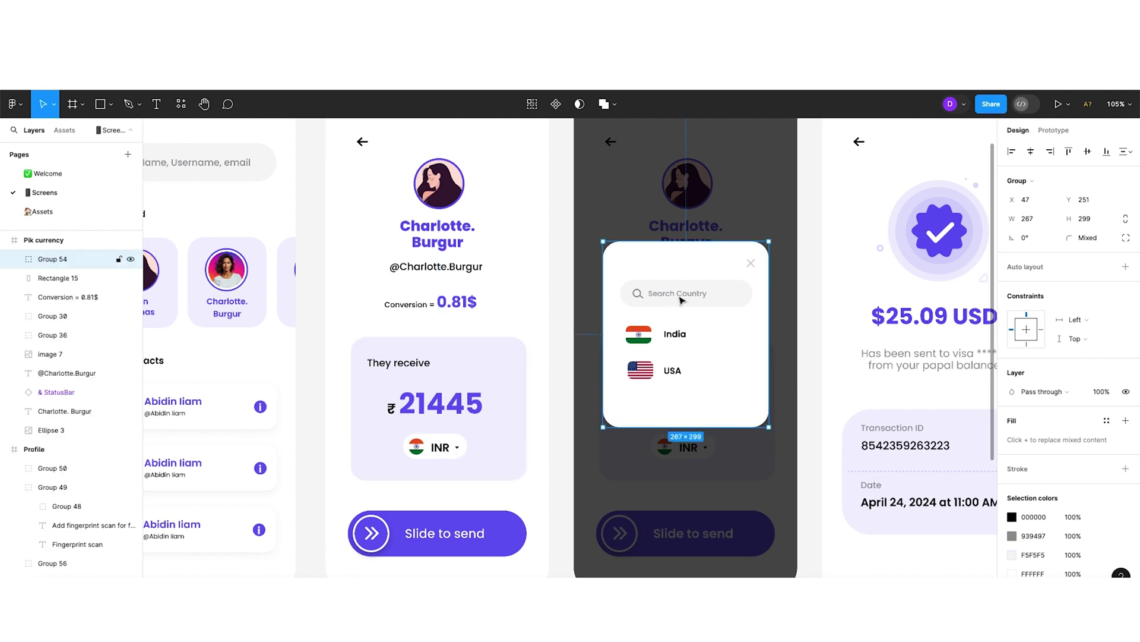
- Inspect the payment confirmation screen's check badge, sent amount, message text and transaction details card
scroll(719, 382, right, 9)
scroll(719, 382, up, 1)
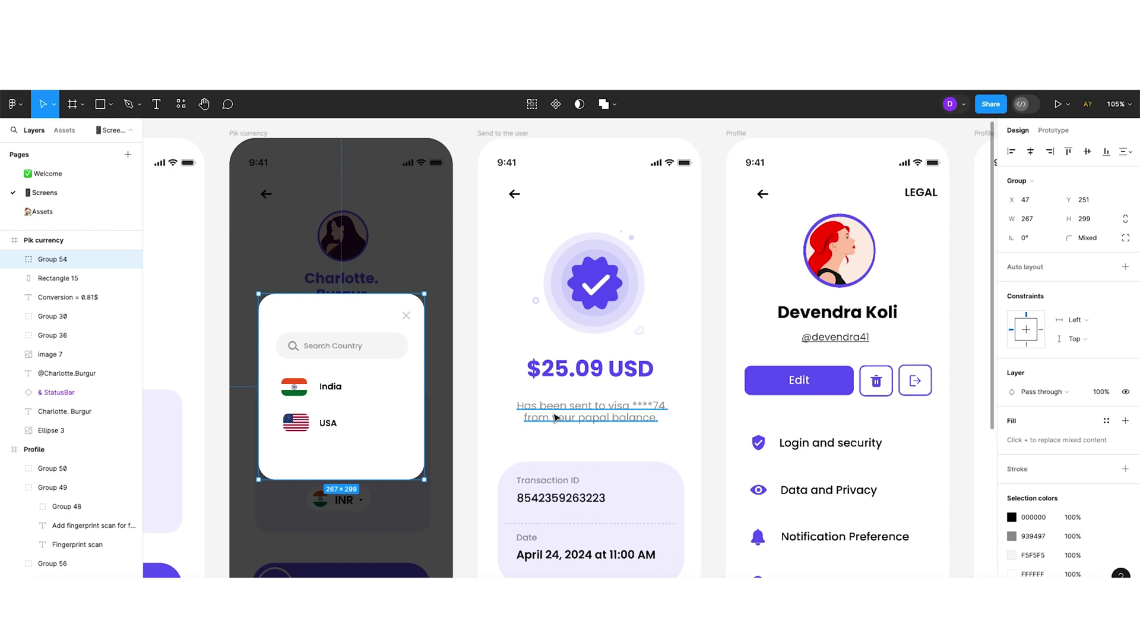
scroll(607, 432, down, 2)
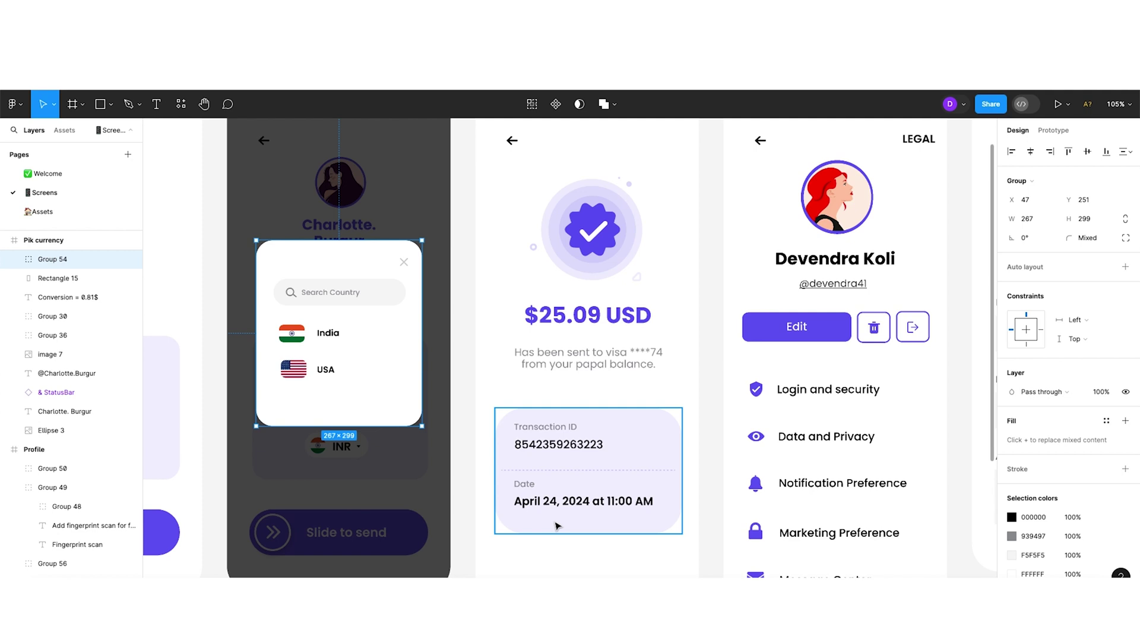
scroll(649, 413, down, 5)
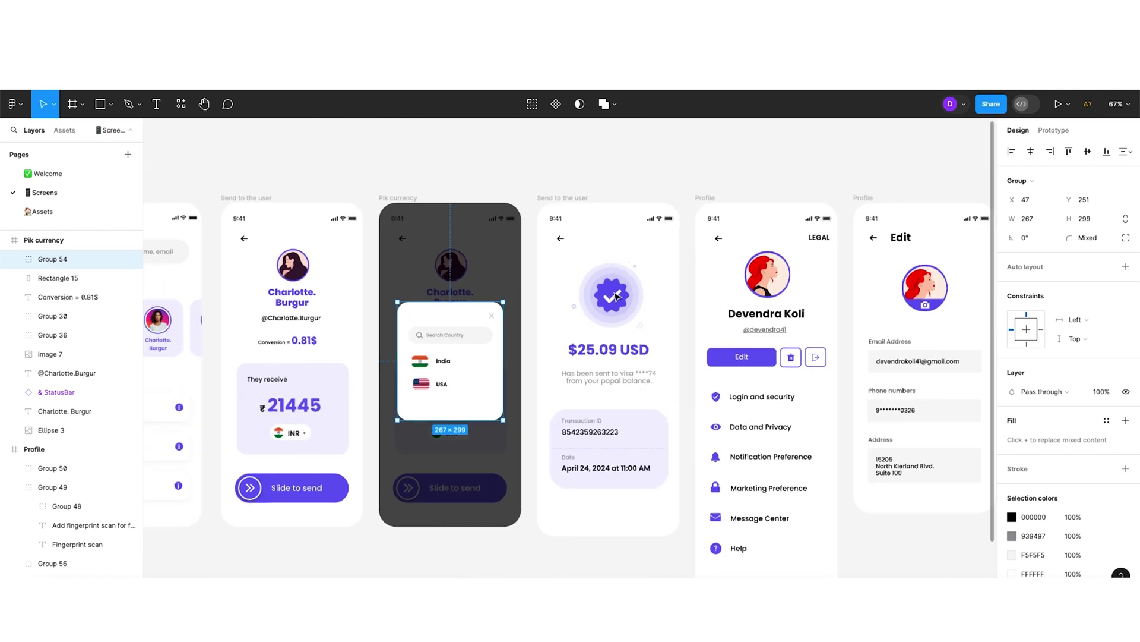
scroll(600, 292, up, 3)
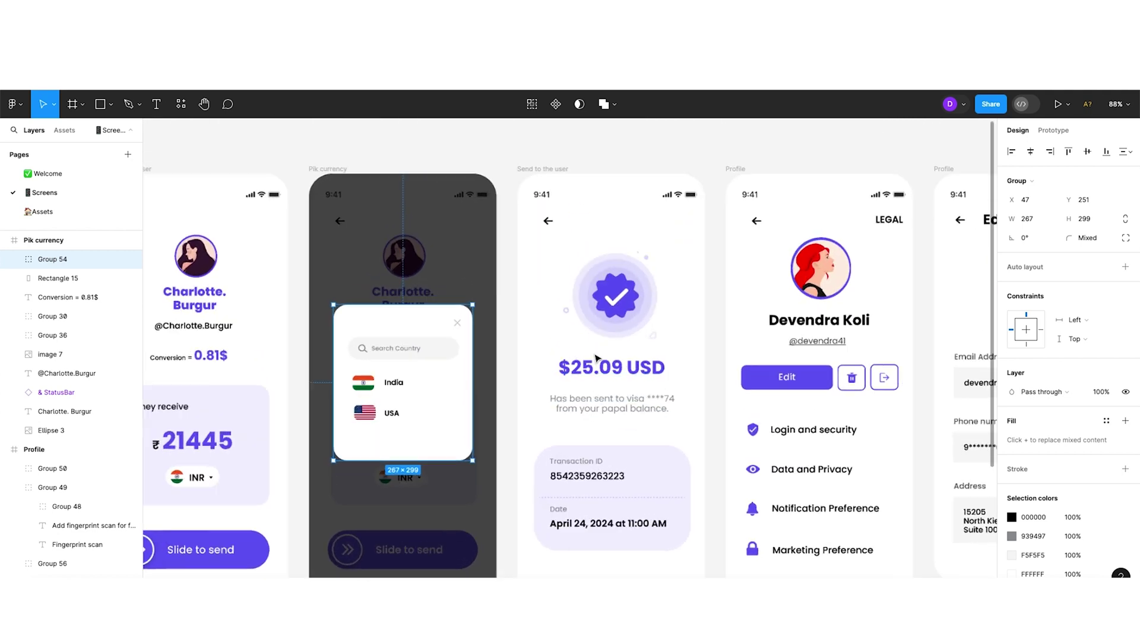
click(514, 363)
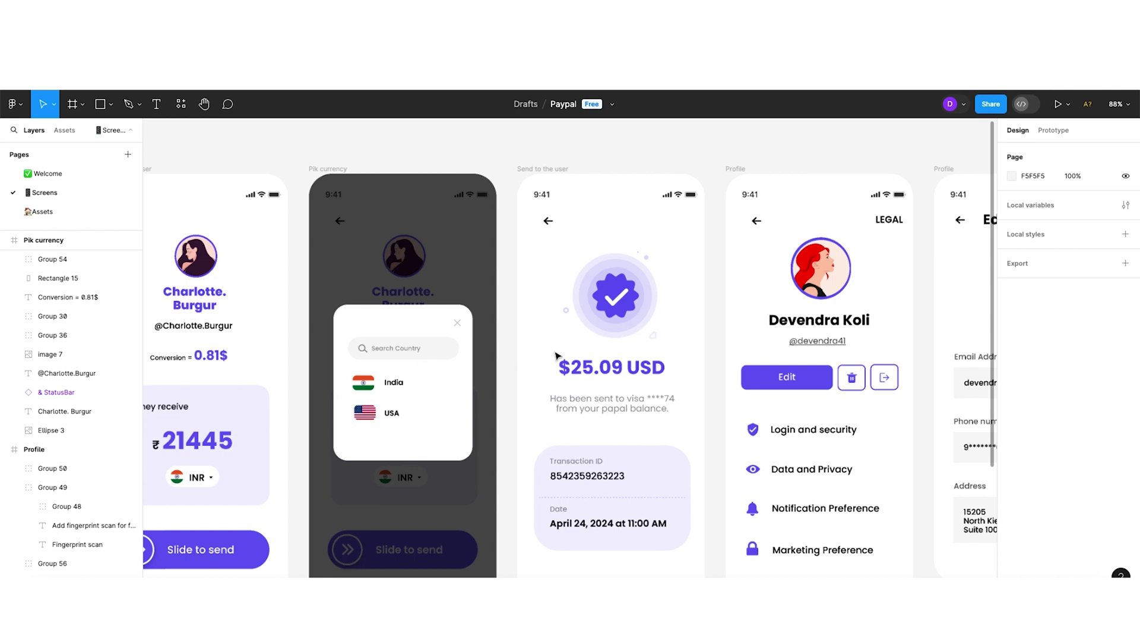
scroll(561, 359, up, 3)
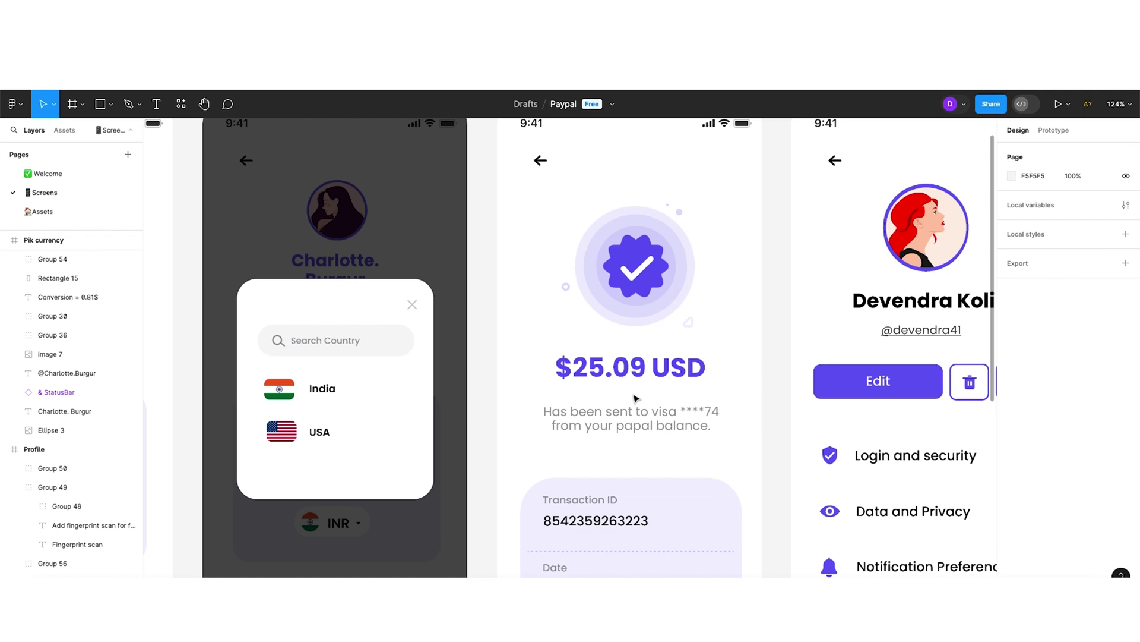
click(635, 371)
- Follow the flow from the profile picture on the homescreen's balance card to the Profile screen
scroll(275, 314, down, 5)
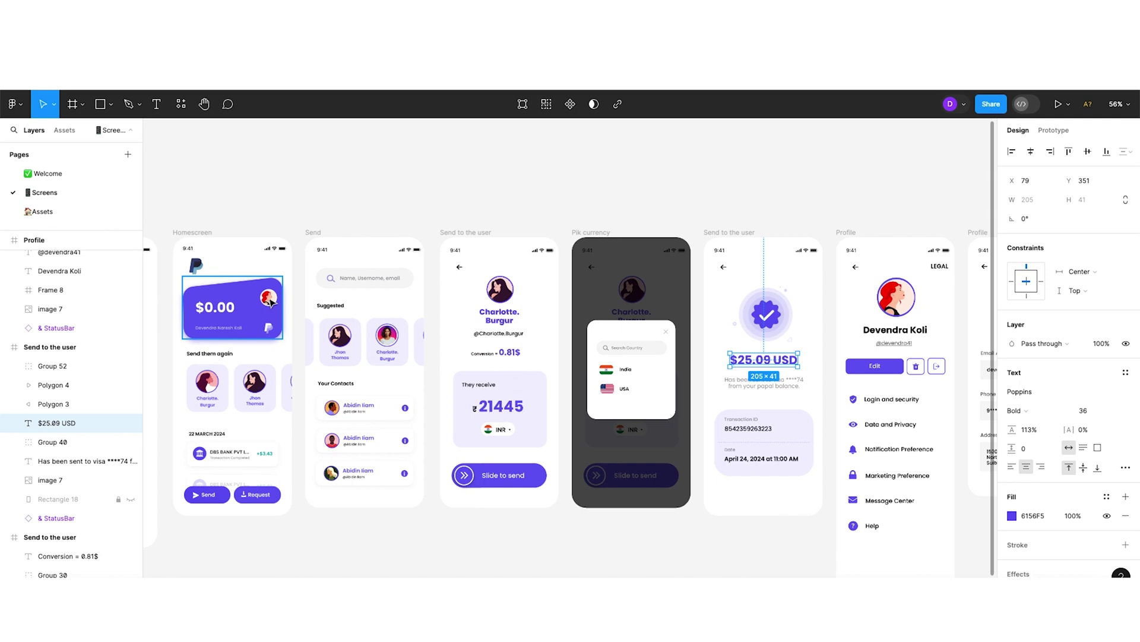
click(270, 302)
scroll(802, 228, right, 3)
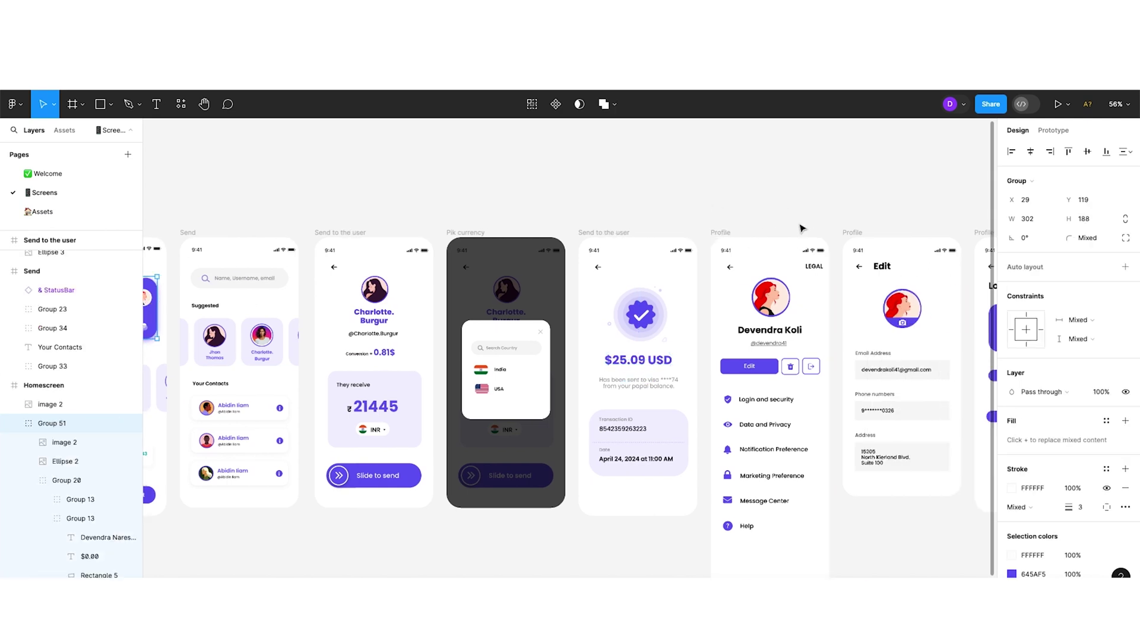
scroll(802, 228, right, 2)
scroll(767, 267, up, 3)
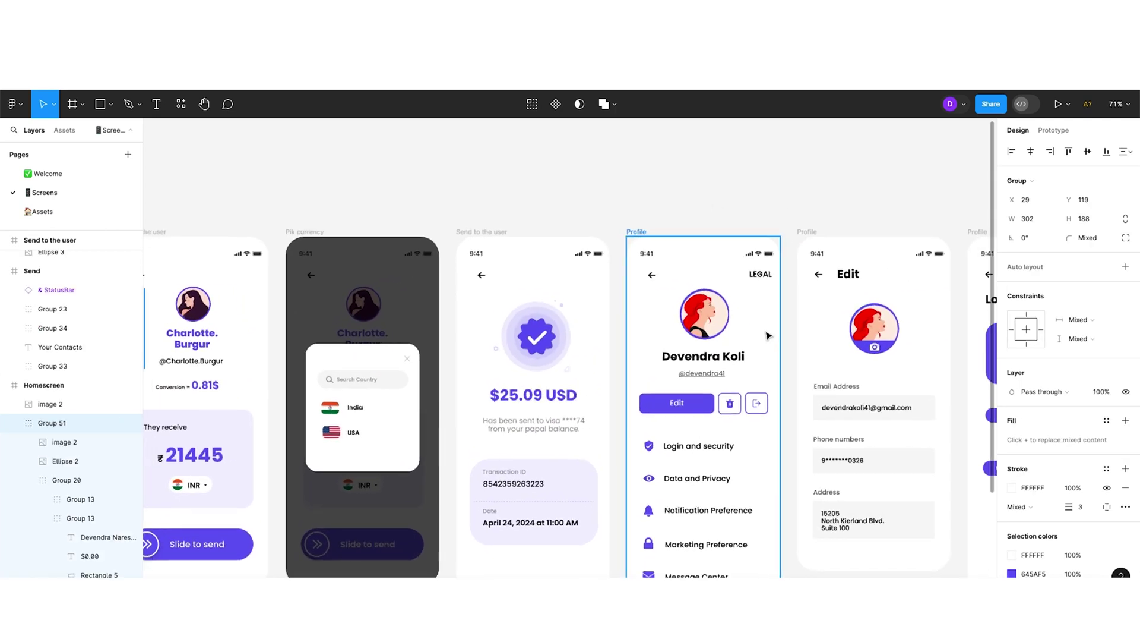
- Inspect the Profile screen's LEGAL link, profile picture frame, name and username
click(761, 274)
scroll(754, 308, up, 2)
click(701, 321)
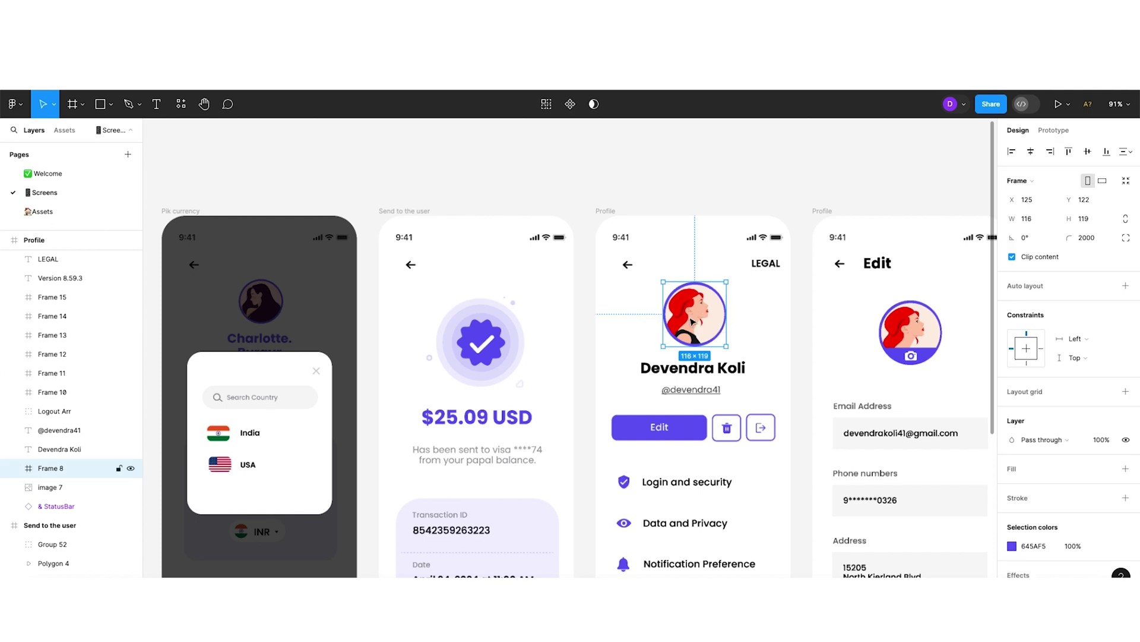
click(775, 373)
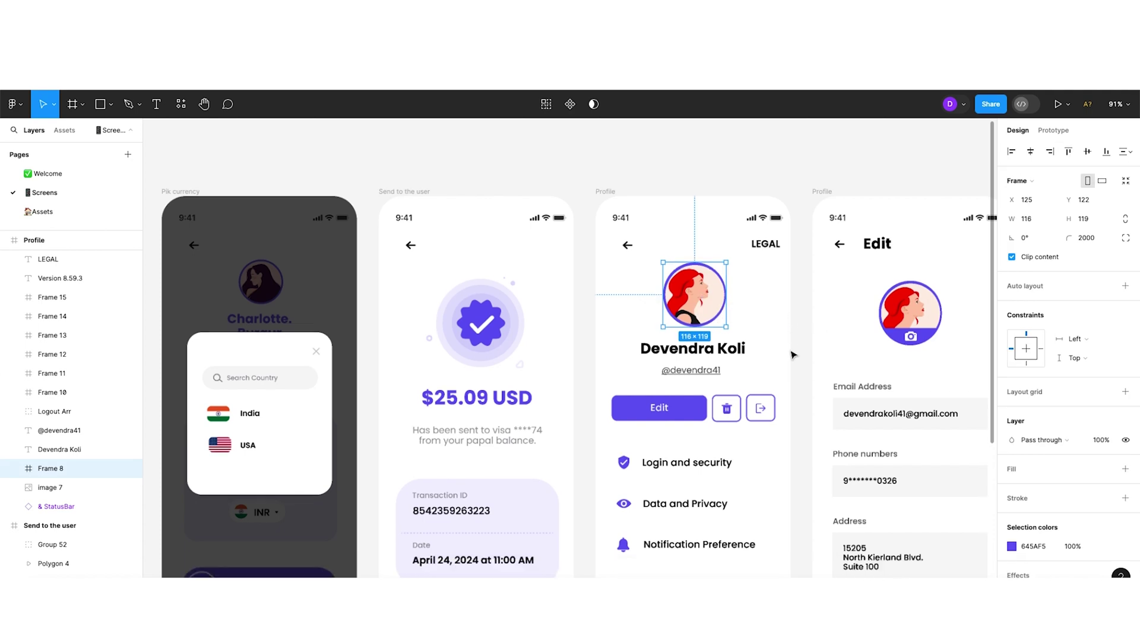
scroll(785, 306, down, 3)
click(796, 324)
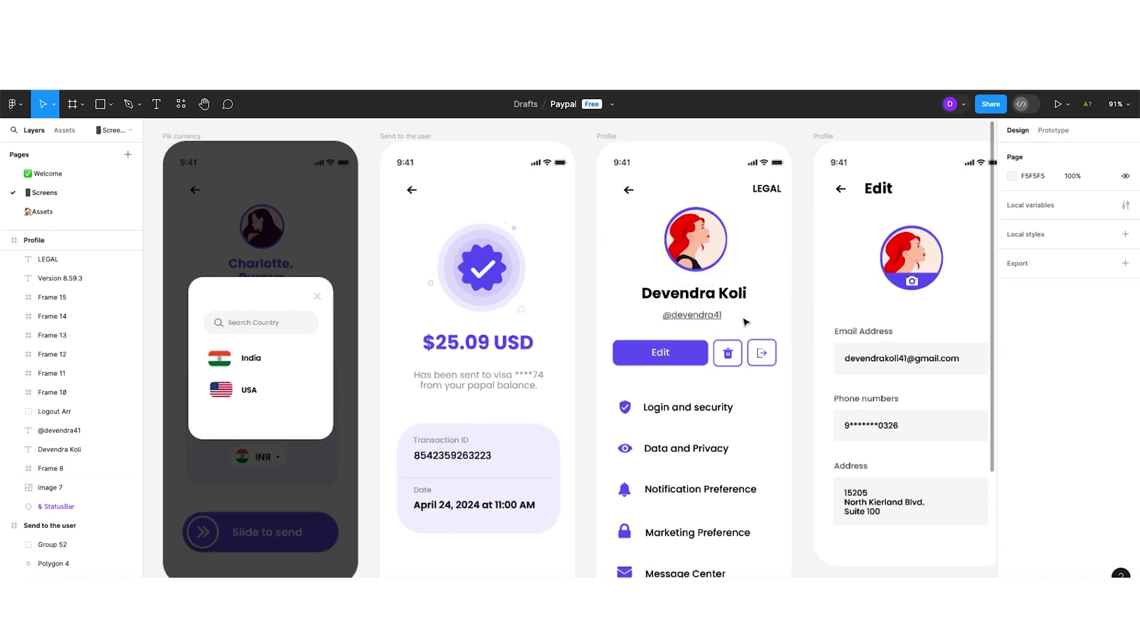
- Inspect the Profile screen's button group with the Edit, delete and logout buttons, including the Edit button's rectangle
scroll(710, 364, up, 2)
click(754, 366)
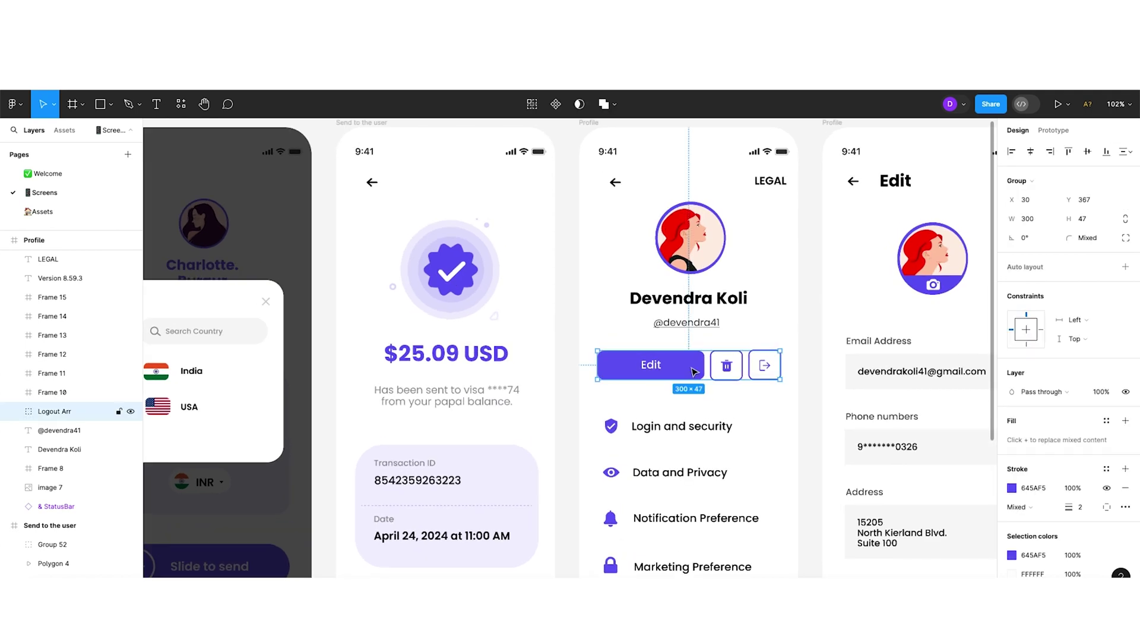
key(Escape)
scroll(657, 386, up, 3)
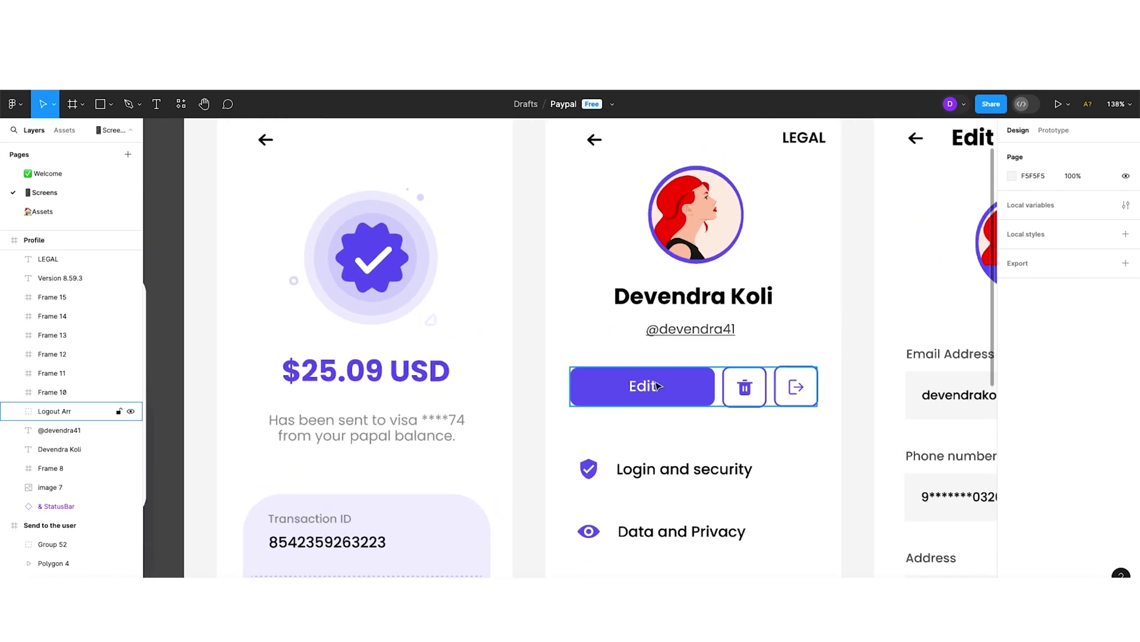
double_click(756, 384)
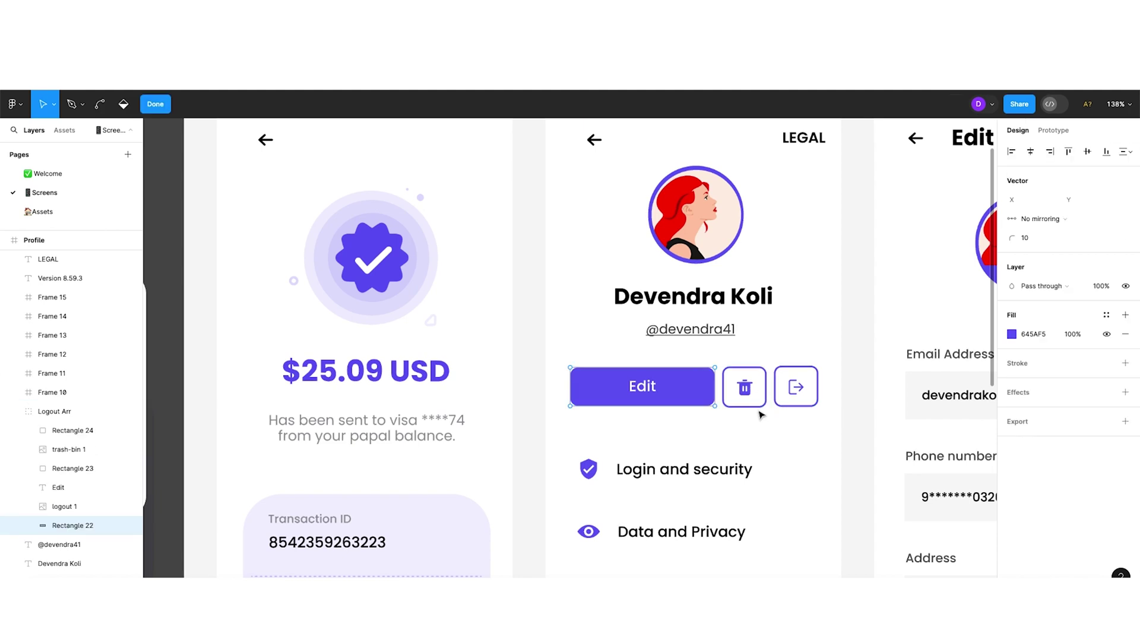
- Review the Profile screen's option list from Login and security down to Help
scroll(735, 360, down, 3)
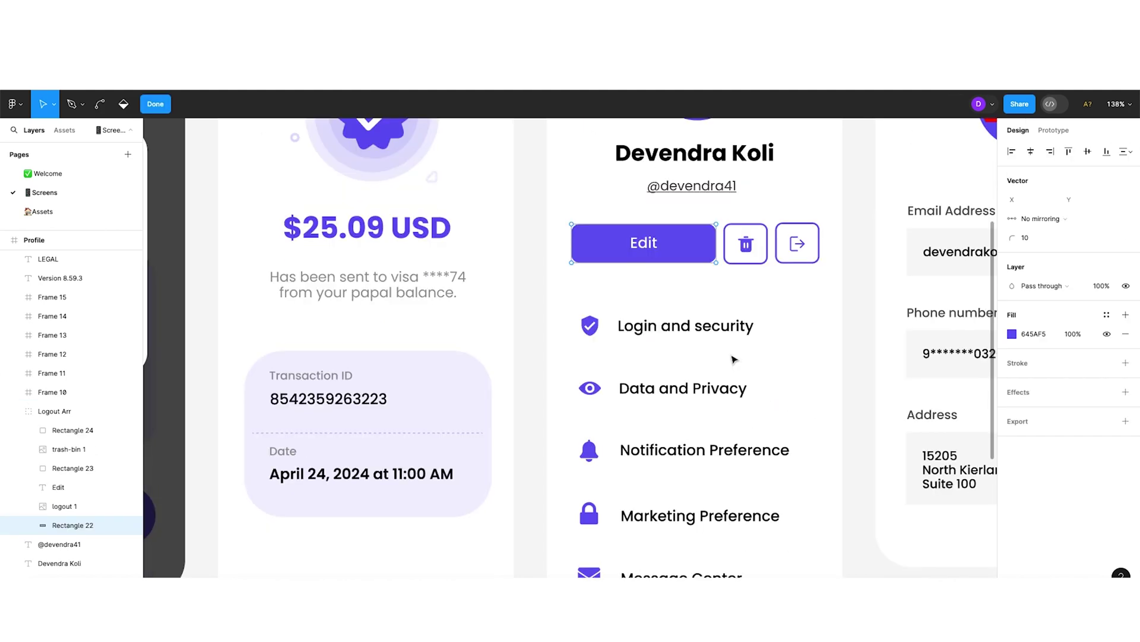
scroll(735, 361, down, 2)
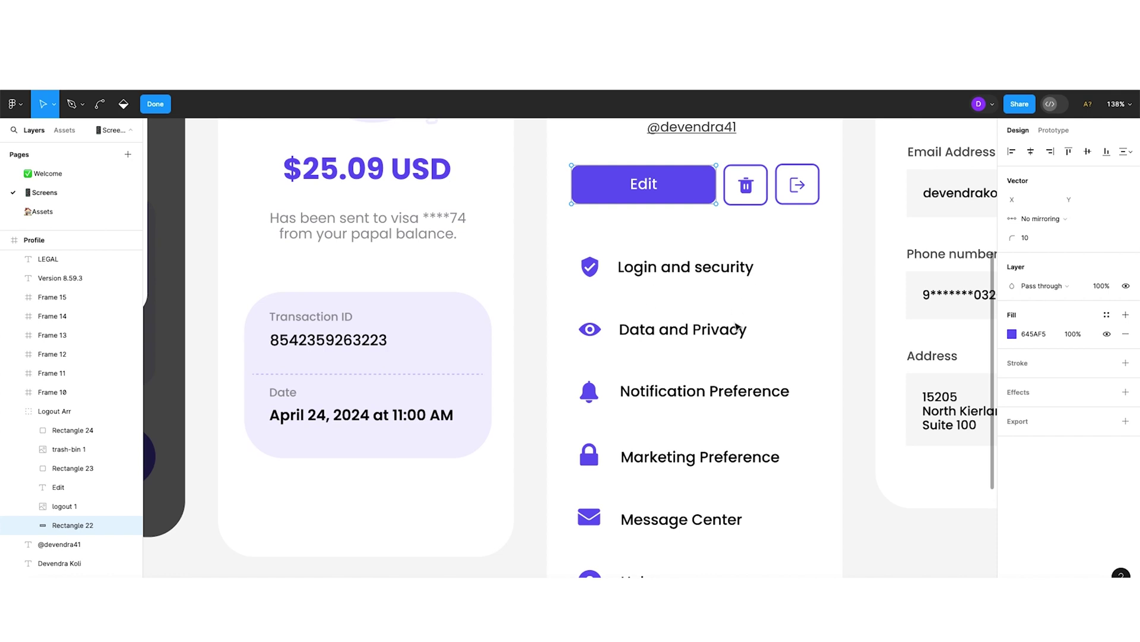
scroll(738, 326, down, 4)
scroll(854, 484, down, 2)
key(ctrl)
scroll(854, 484, down, 5)
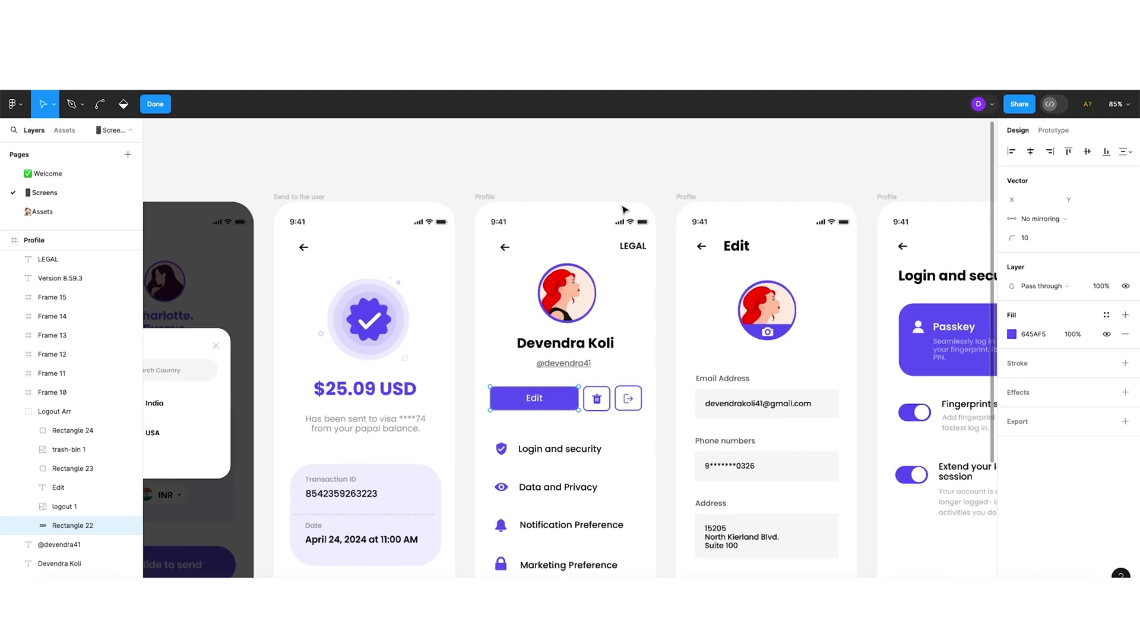
- Examine the Edit profile screen from its header and picture down to the Email Address, Phone numbers and Address fields
key(Escape)
click(627, 180)
scroll(820, 356, up, 5)
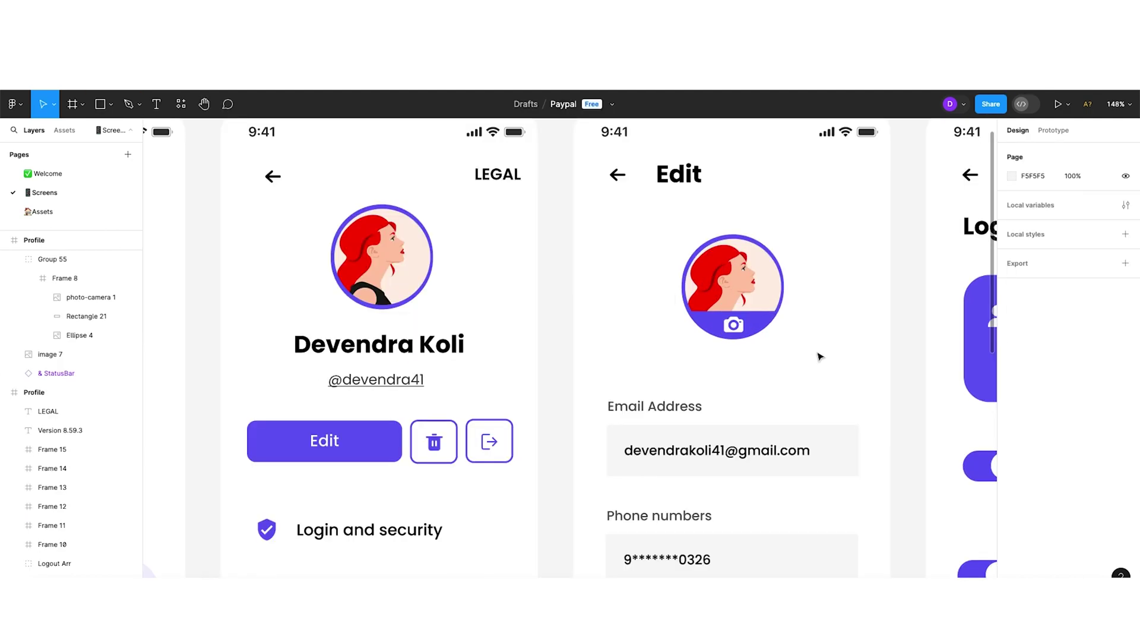
scroll(817, 356, down, 4)
scroll(412, 326, left, 3)
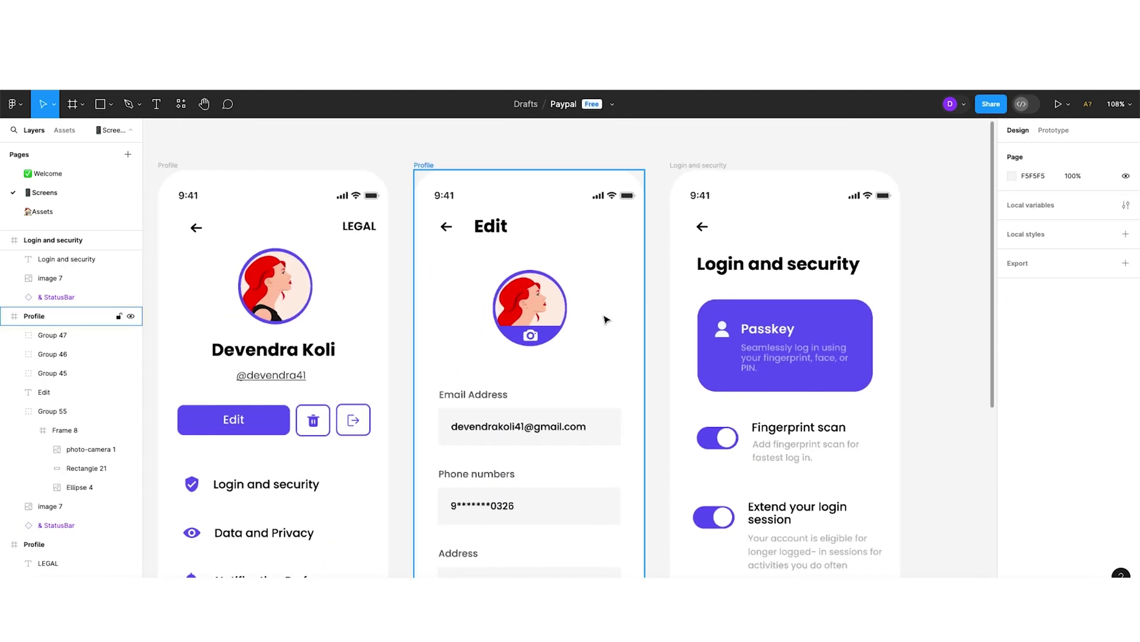
scroll(604, 321, up, 4)
scroll(604, 324, down, 3)
scroll(604, 324, left, 3)
scroll(604, 324, down, 1)
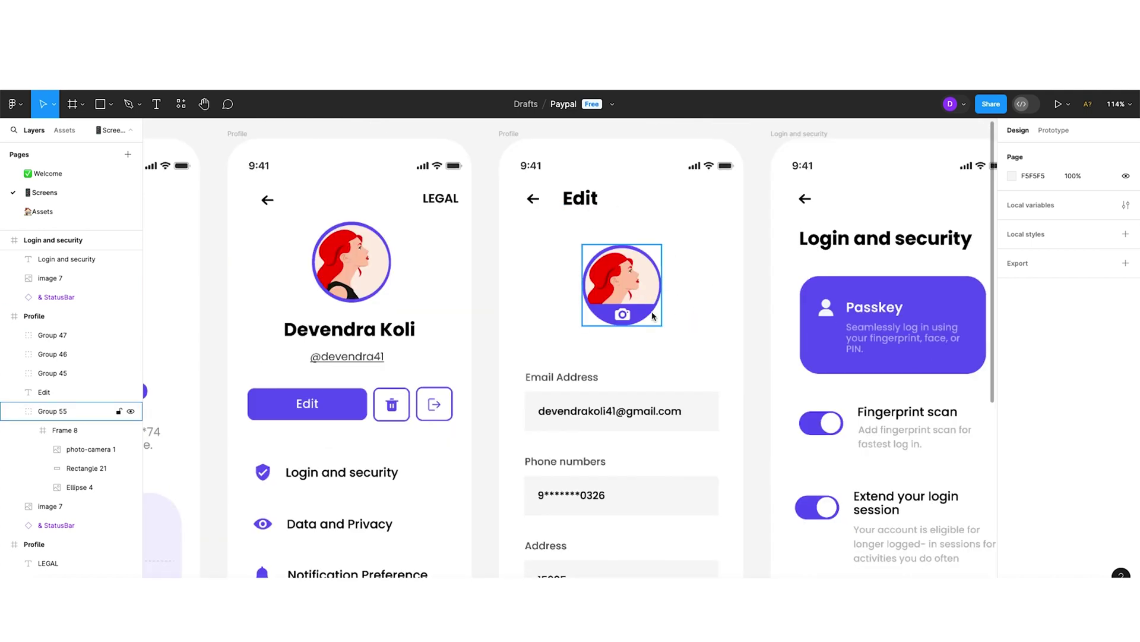
scroll(704, 330, down, 3)
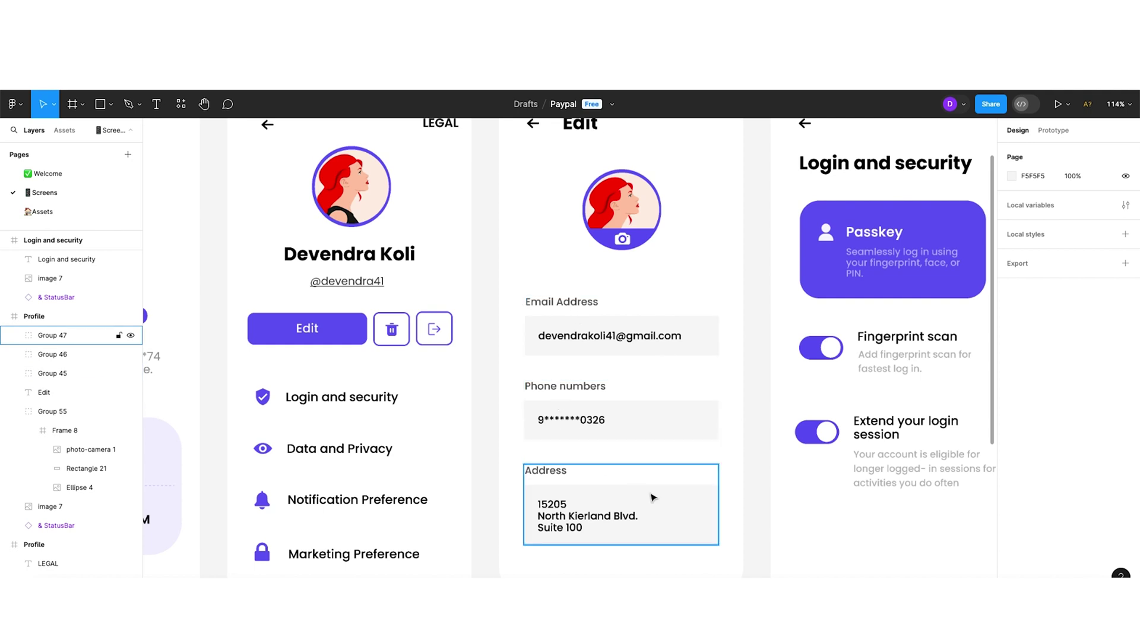
scroll(654, 416, down, 1)
- Examine the Edit screen's profile picture group with its camera overlay up close
scroll(657, 356, up, 5)
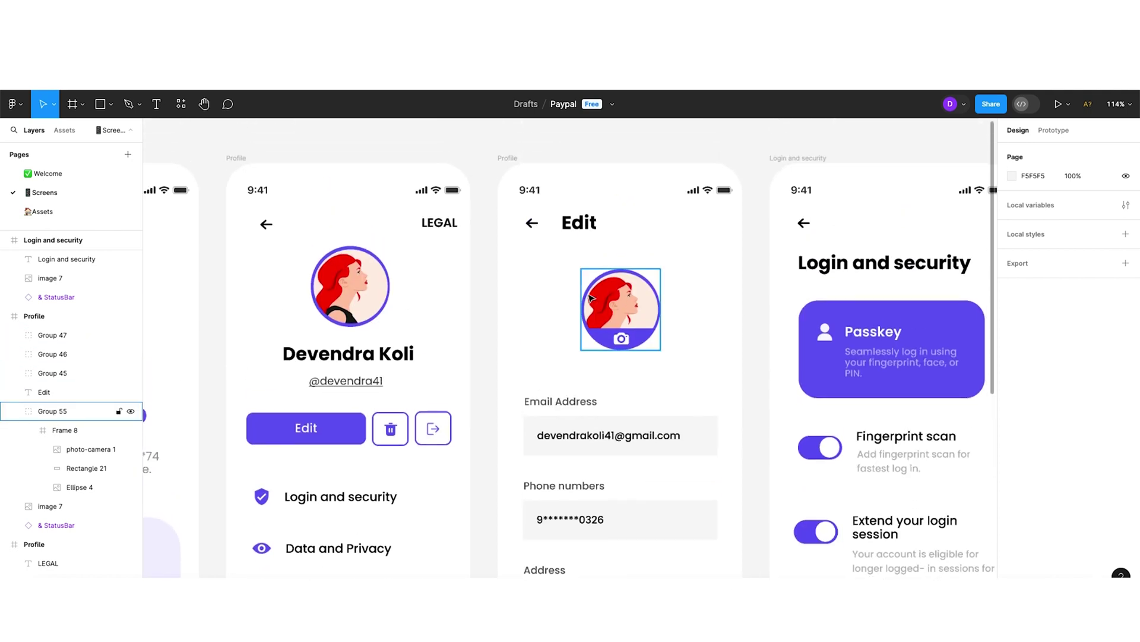
scroll(772, 351, up, 5)
scroll(828, 271, up, 3)
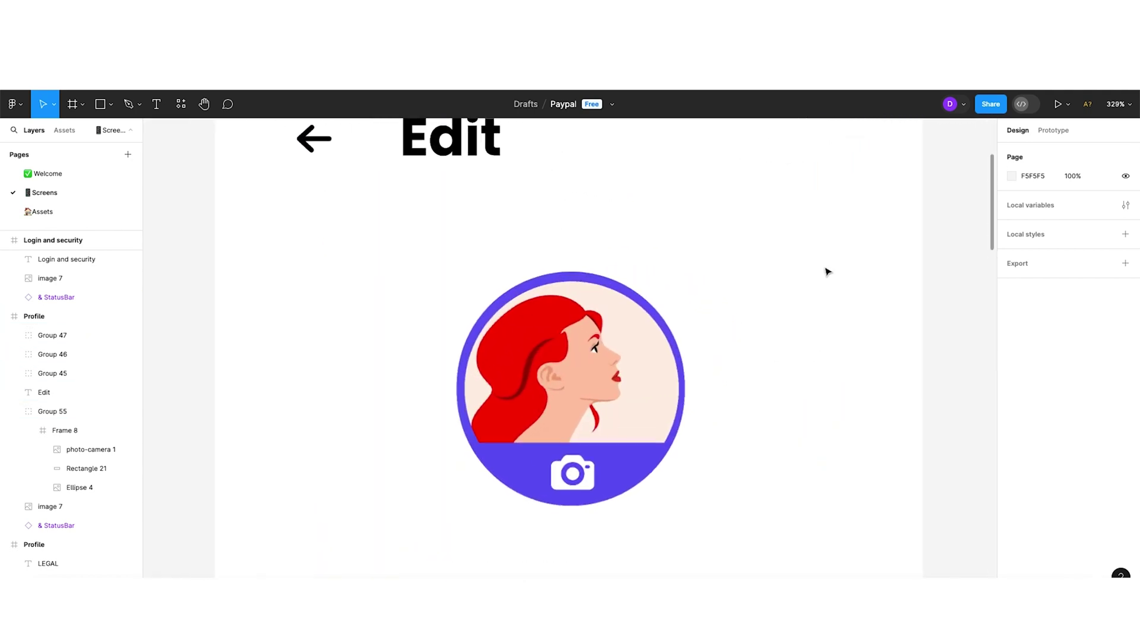
scroll(554, 303, left, 2)
scroll(564, 392, up, 4)
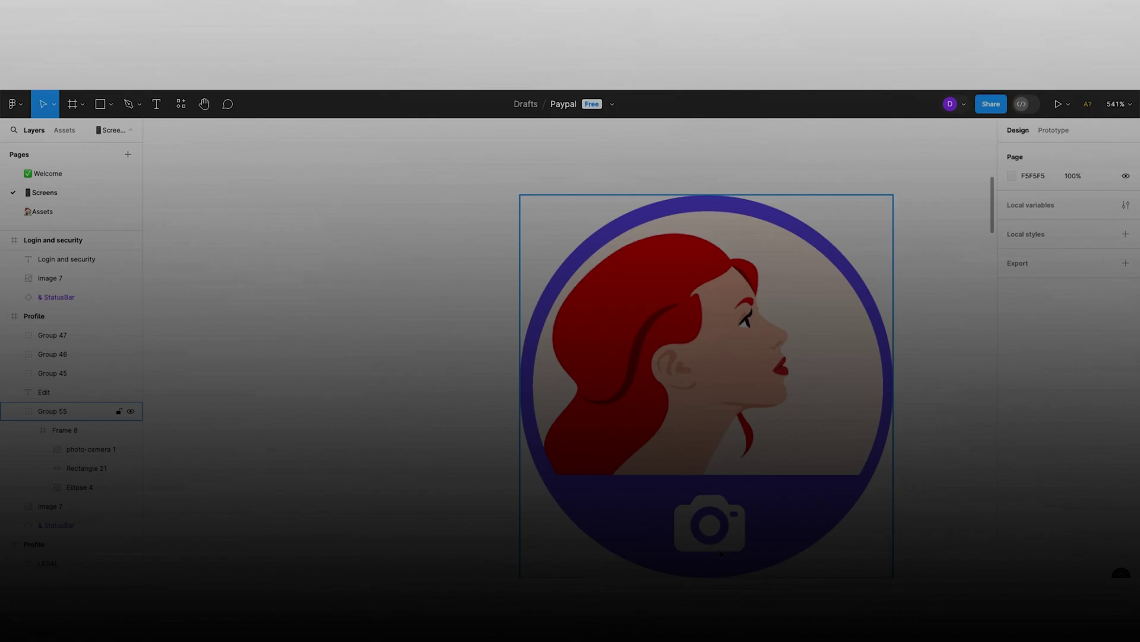
click(720, 552)
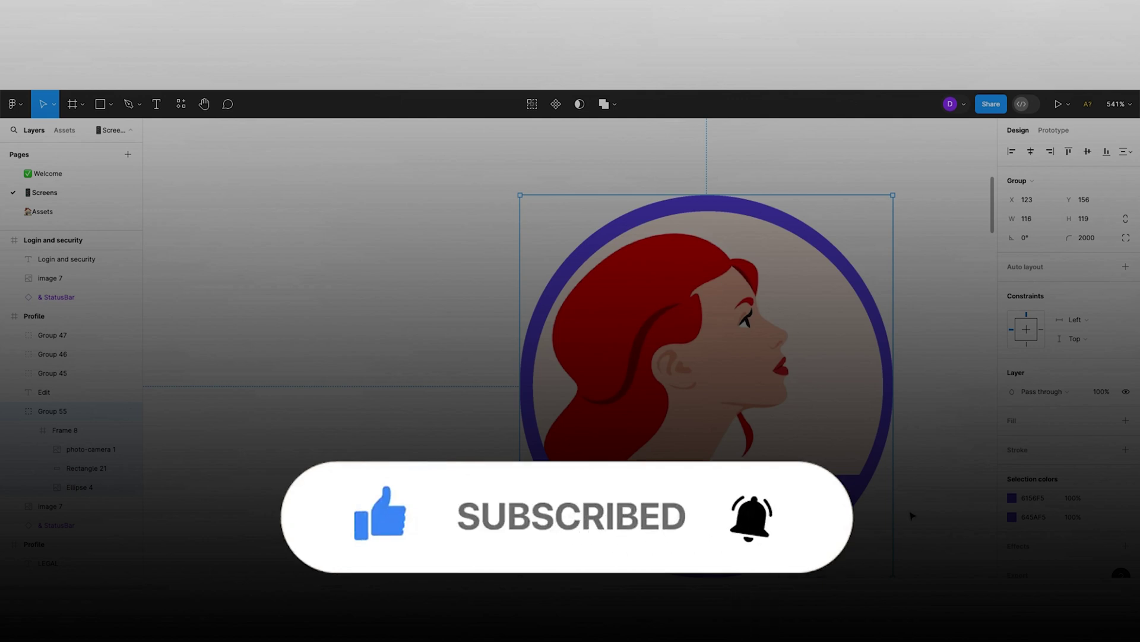
click(646, 183)
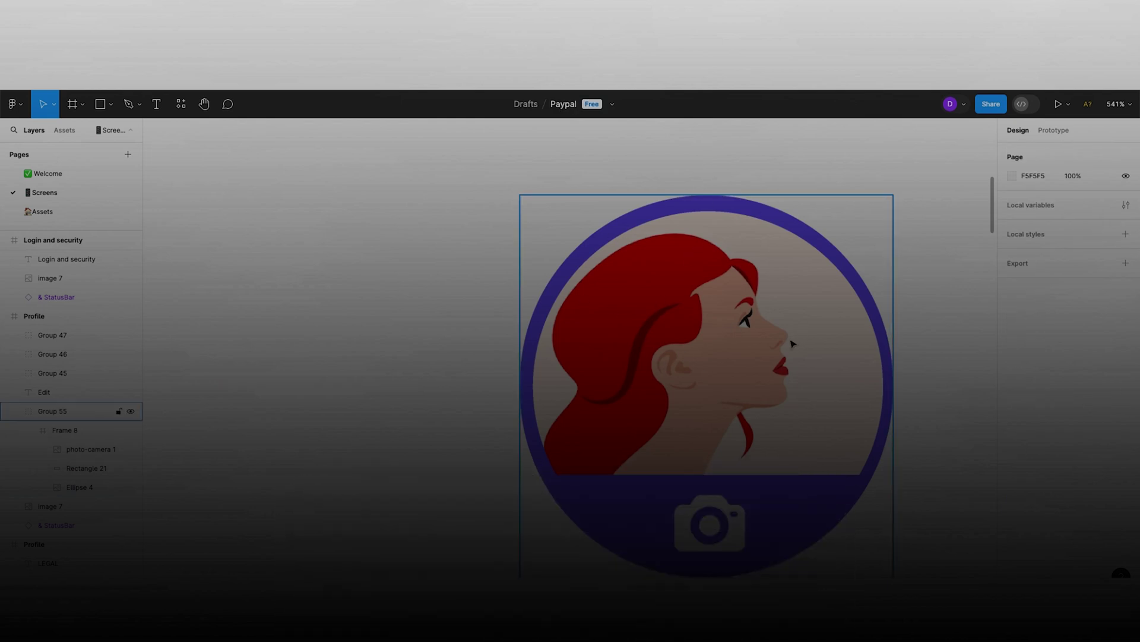
- Review the Edit screen's contact detail fields below the profile picture
scroll(855, 400, down, 6)
ctrl+scroll(856, 400, down, 5)
ctrl+scroll(711, 363, down, 3)
ctrl+scroll(716, 374, up, 2)
scroll(718, 381, down, 3)
scroll(718, 380, up, 3)
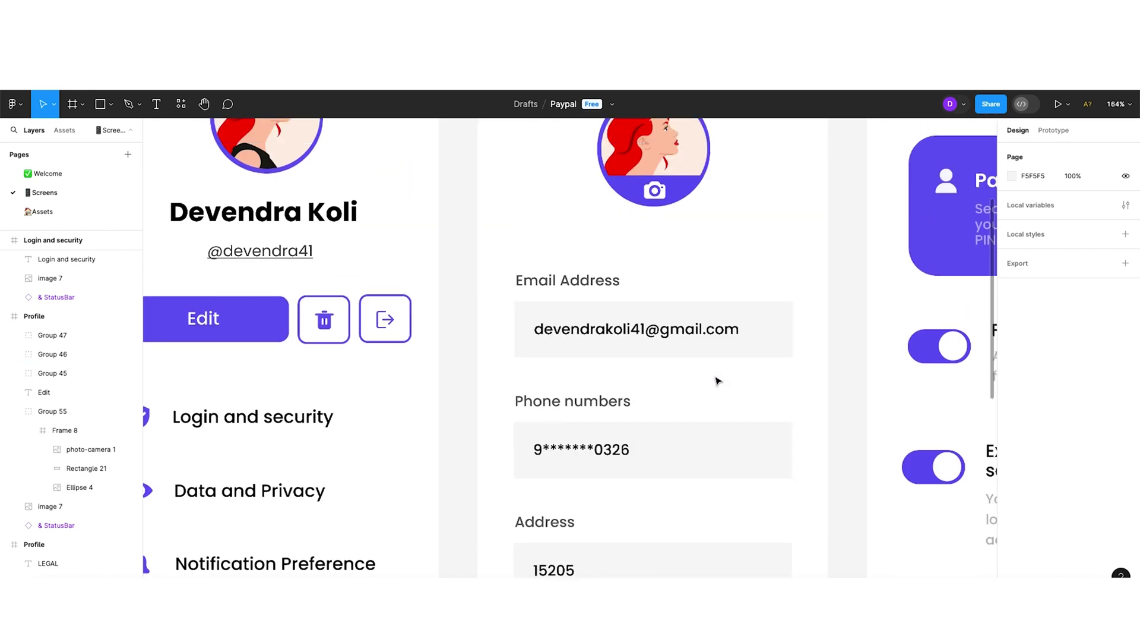
scroll(717, 381, down, 1)
- Review the Login and security screen from its heading and Passkey card down to the Extend your login session toggle
scroll(718, 380, right, 3)
scroll(717, 381, up, 5)
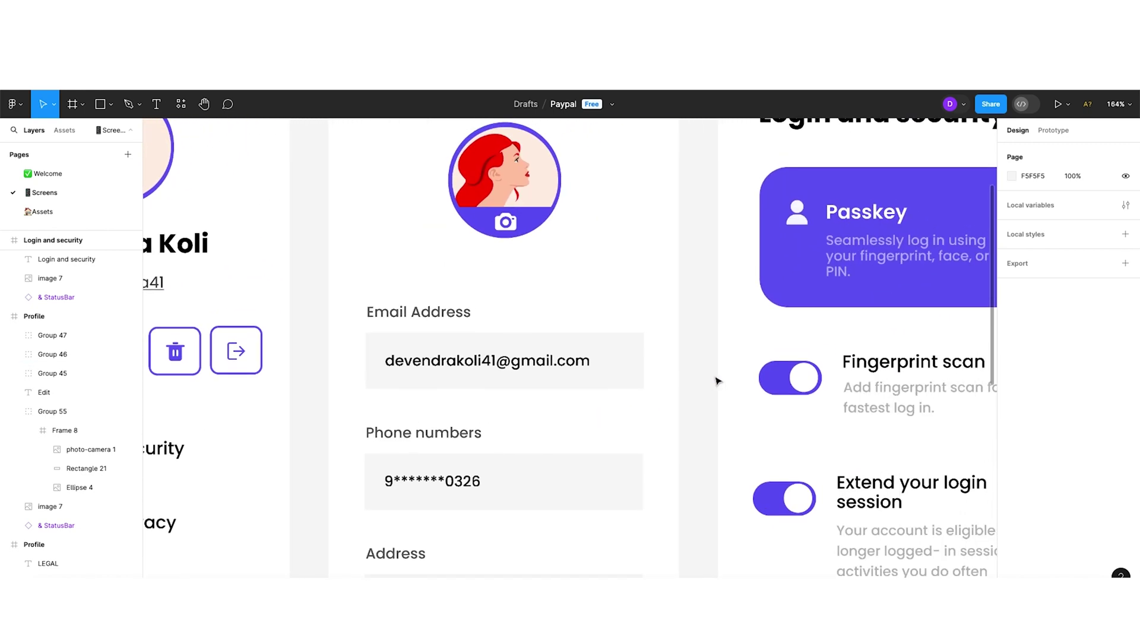
ctrl+scroll(717, 381, down, 3)
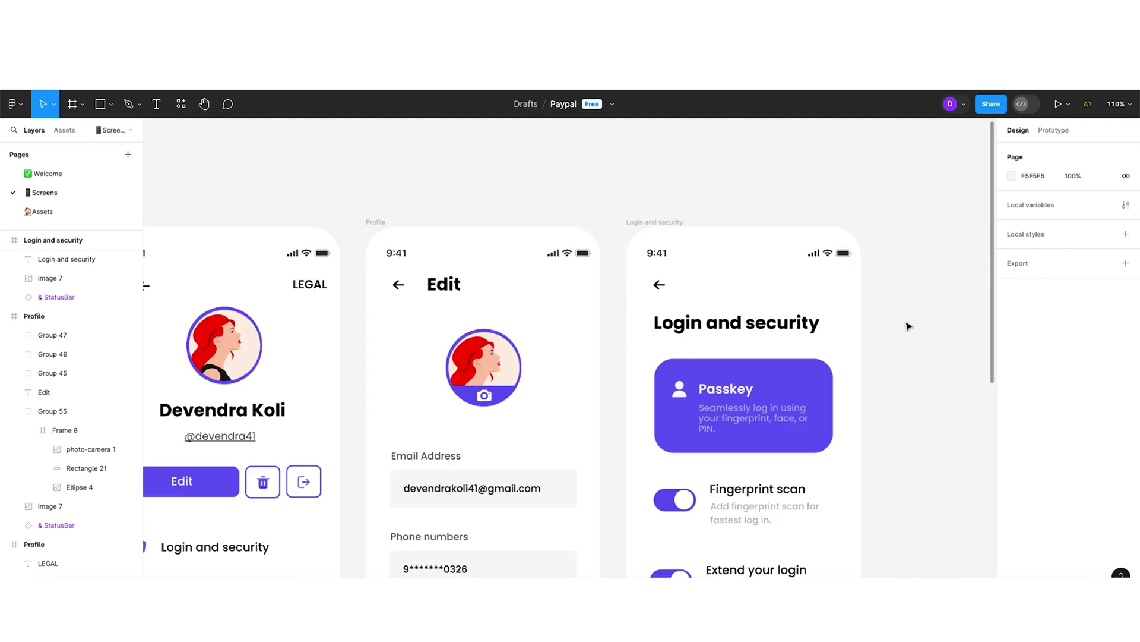
ctrl+scroll(907, 326, up, 5)
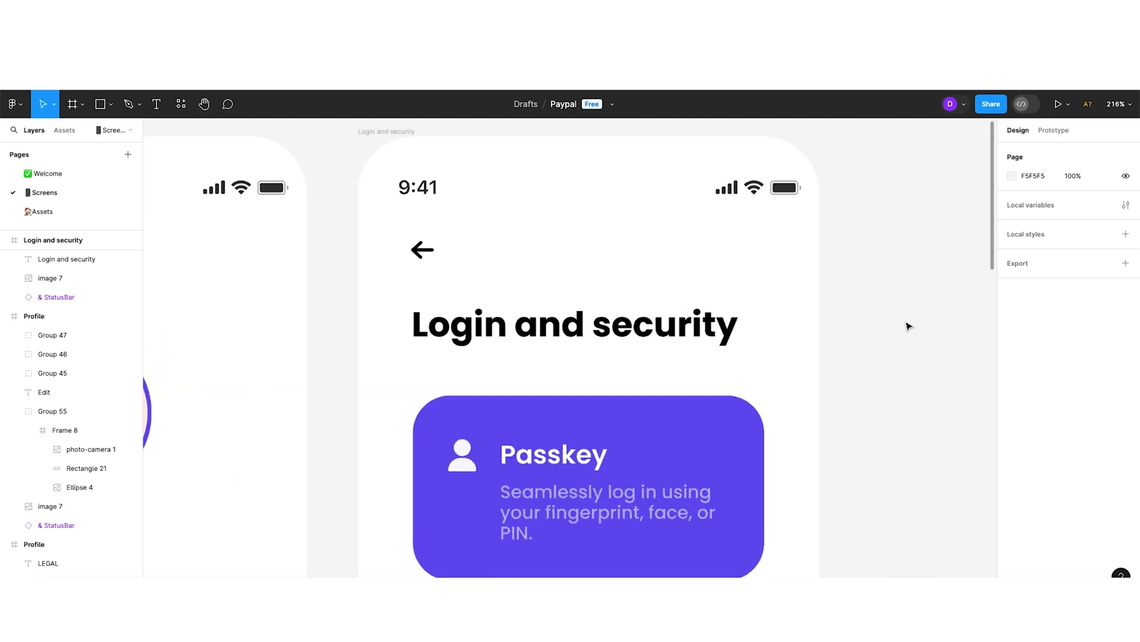
scroll(908, 325, down, 10)
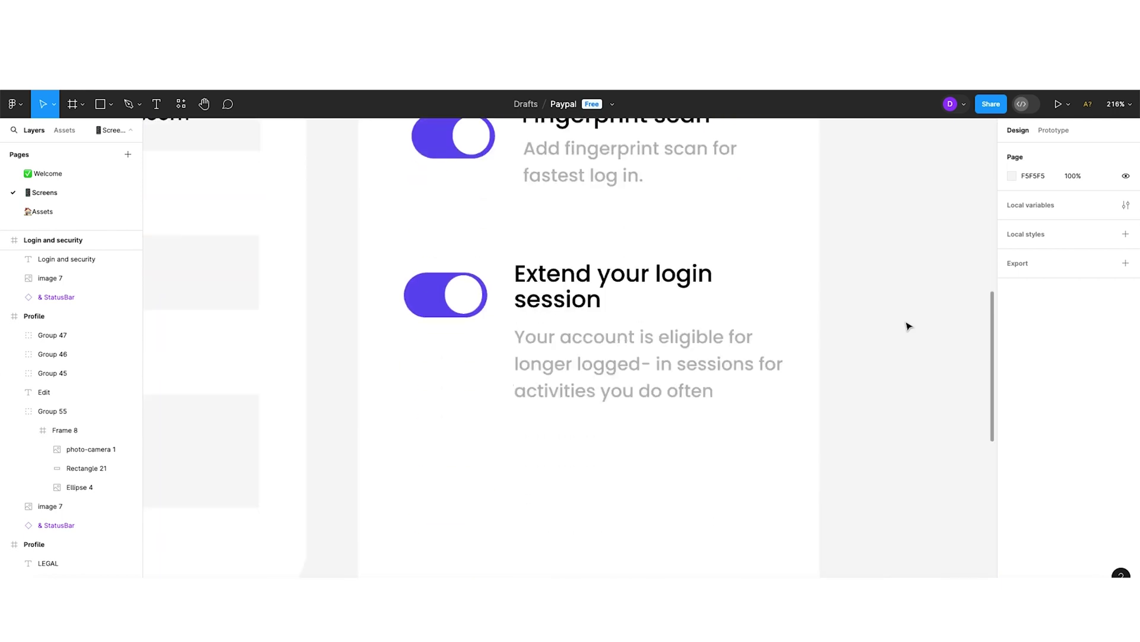
scroll(908, 326, up, 8)
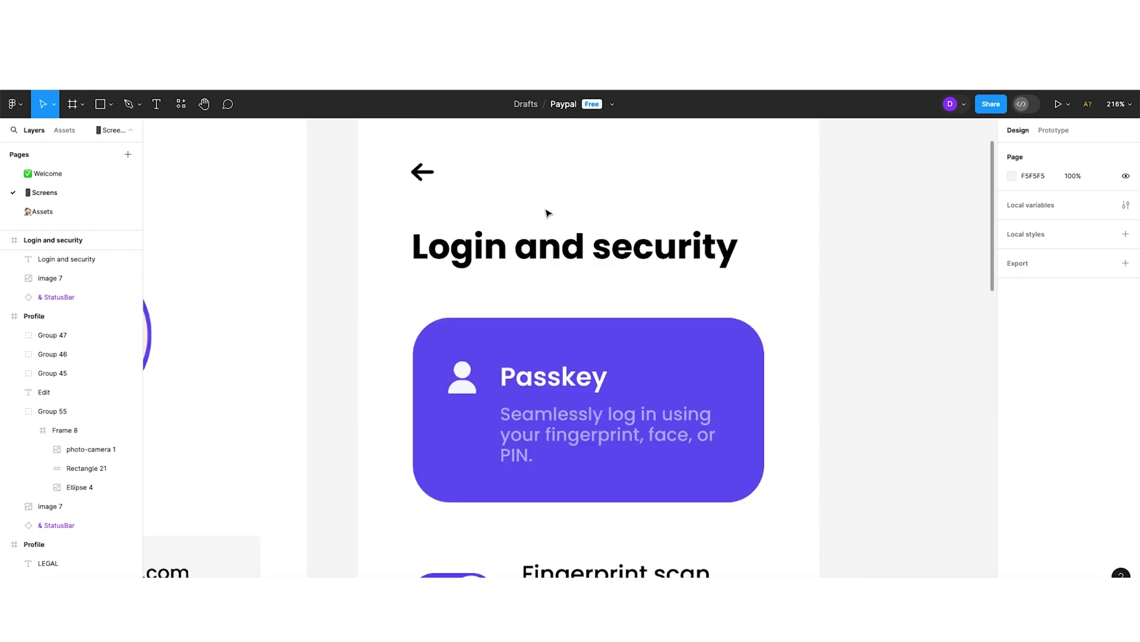
- Examine the Login and security screen's back arrow and heading next to the Edit screen
scroll(547, 213, up, 4)
click(422, 384)
ctrl+scroll(616, 397, down, 6)
key(Escape)
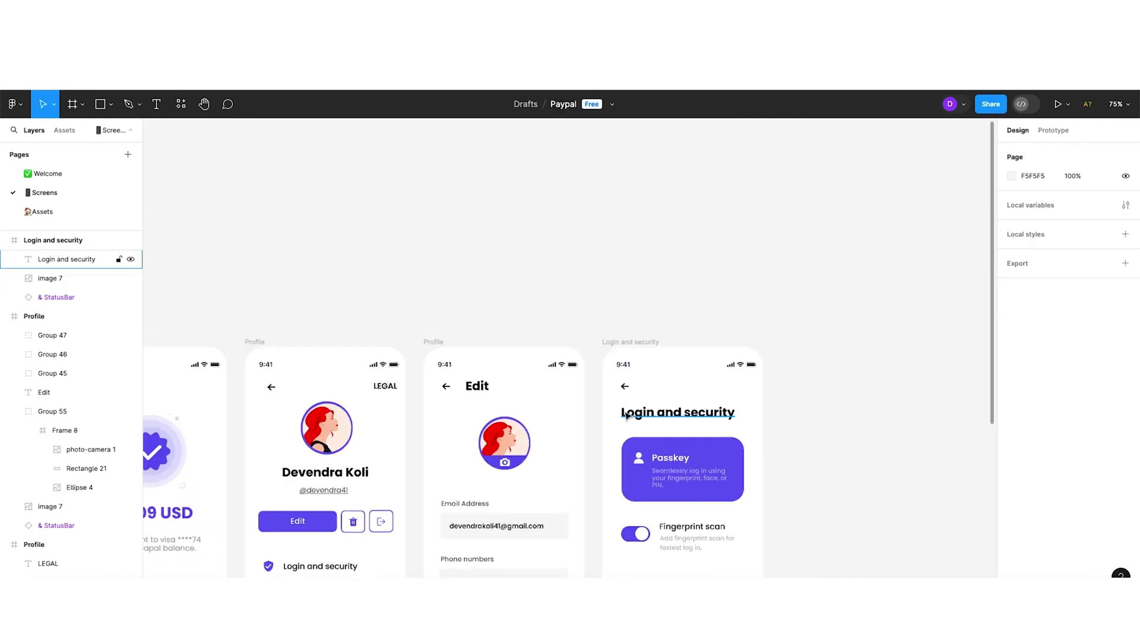
ctrl+scroll(627, 414, up, 3)
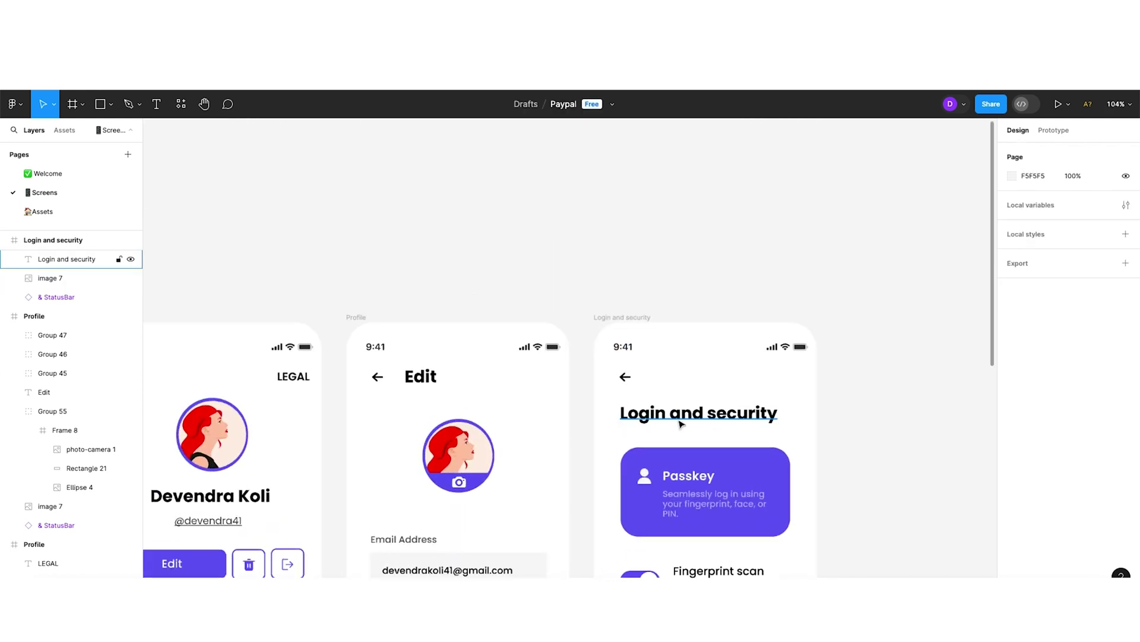
scroll(812, 439, down, 2)
ctrl+scroll(809, 438, up, 2)
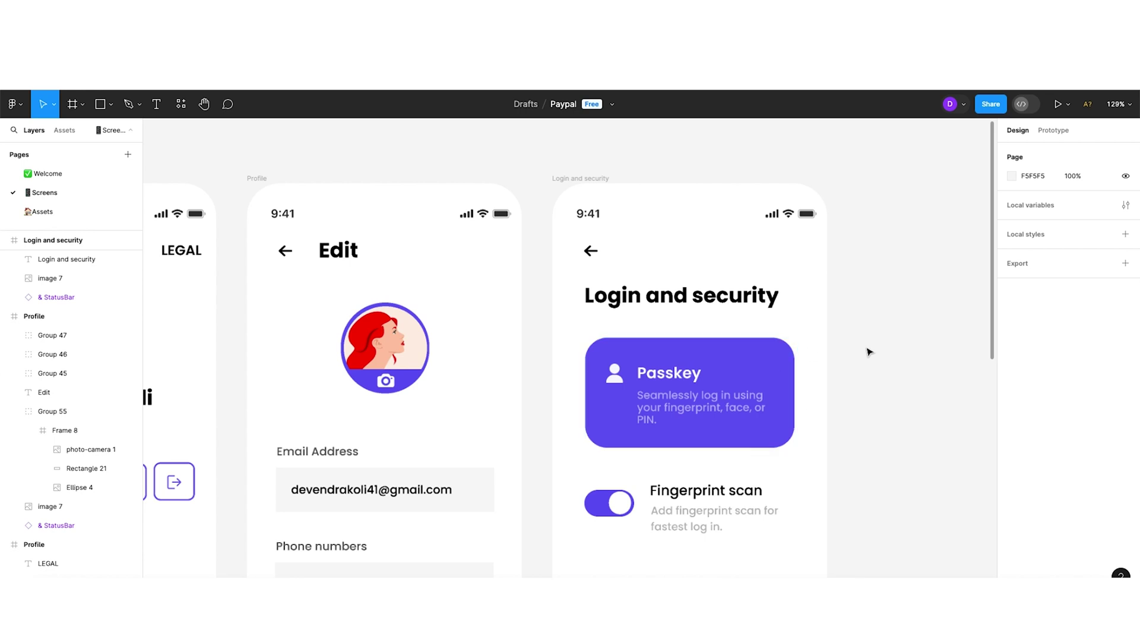
ctrl+scroll(727, 368, up, 2)
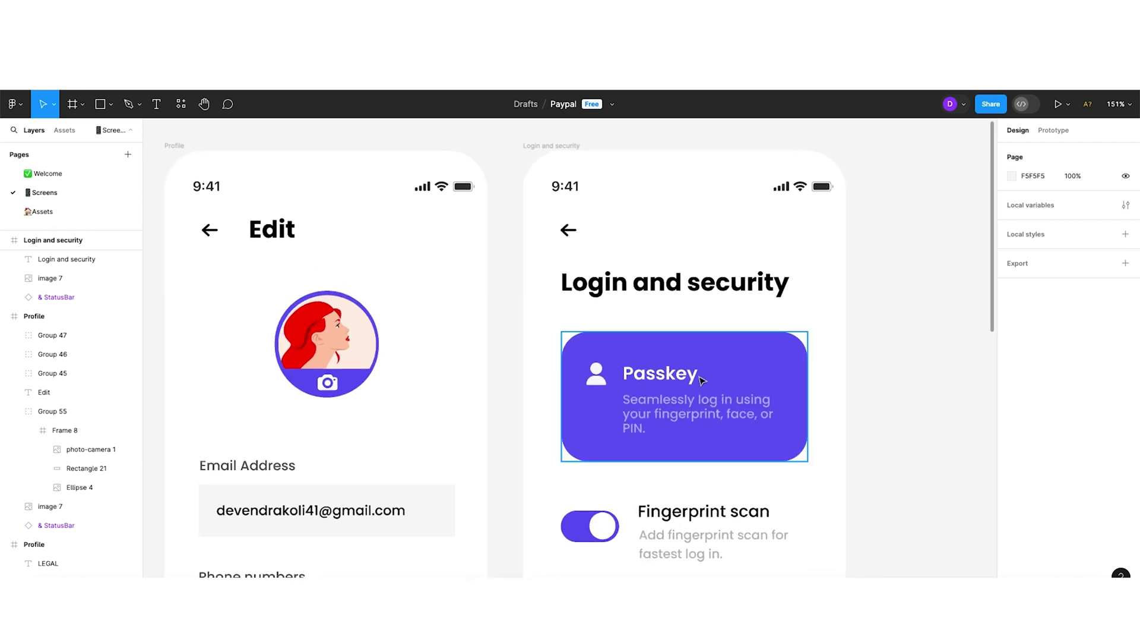
- Inspect the properties of the Passkey card group on the Login and security screen
click(736, 390)
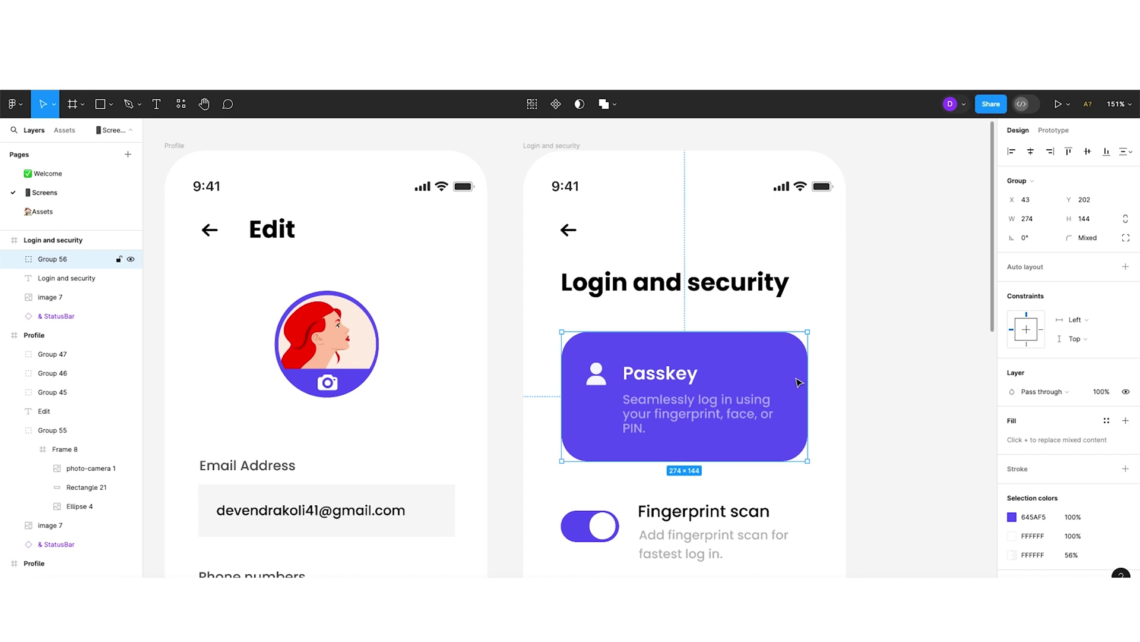
scroll(797, 382, down, 3)
click(815, 466)
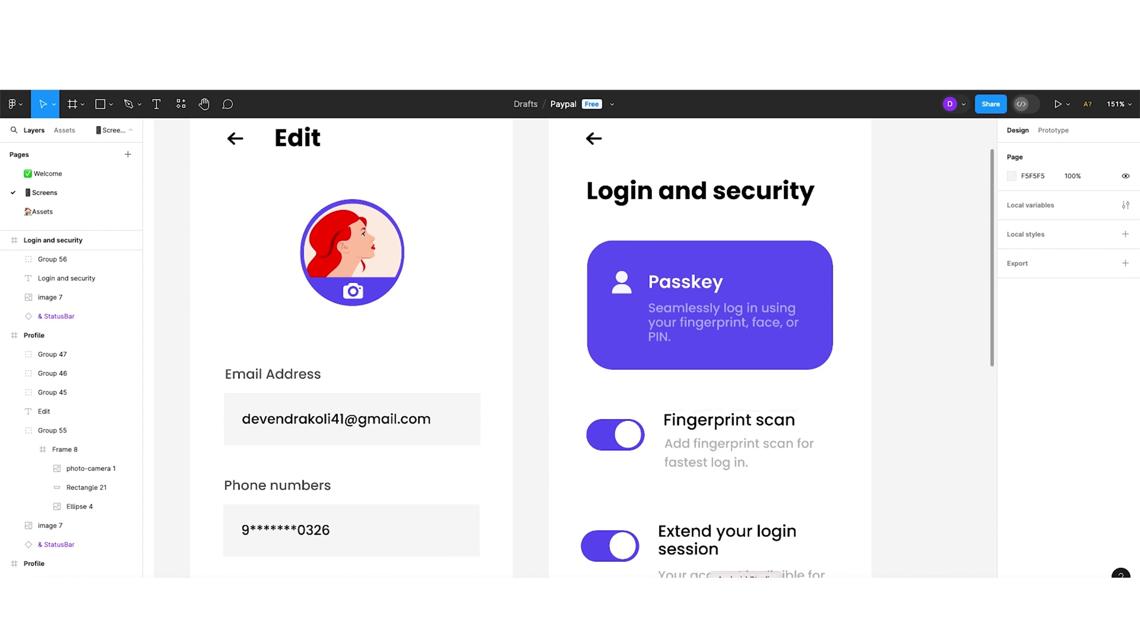
- Review the Fingerprint scan and Extend your login session options, and return to the overview of screens starting at the Splash screen
scroll(780, 539, down, 3)
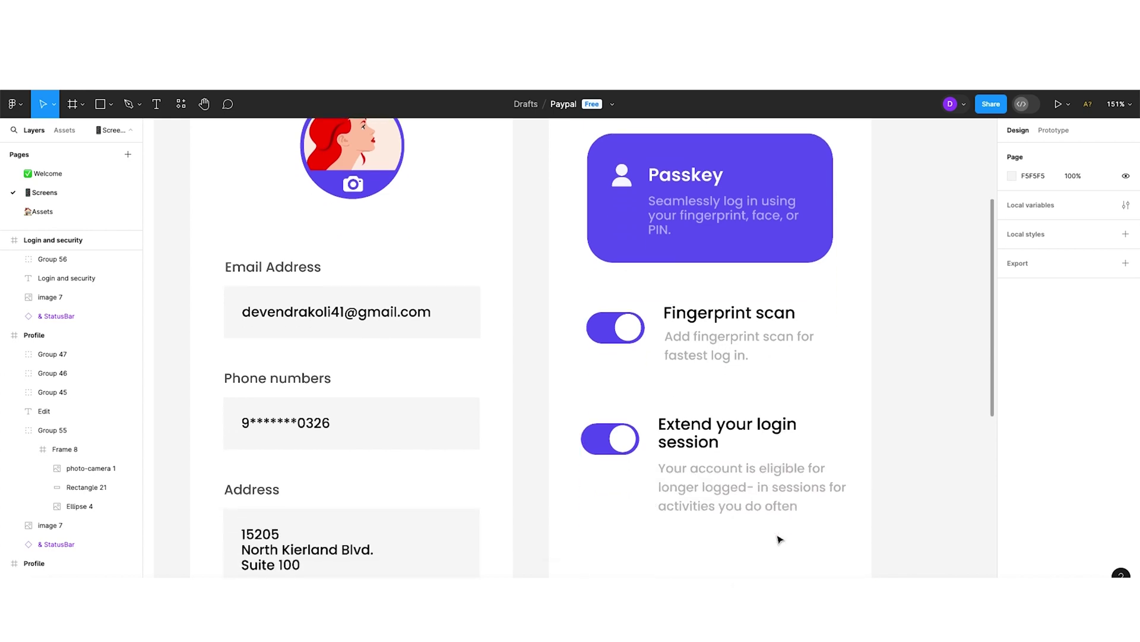
scroll(780, 539, down, 3)
scroll(780, 539, down, 5)
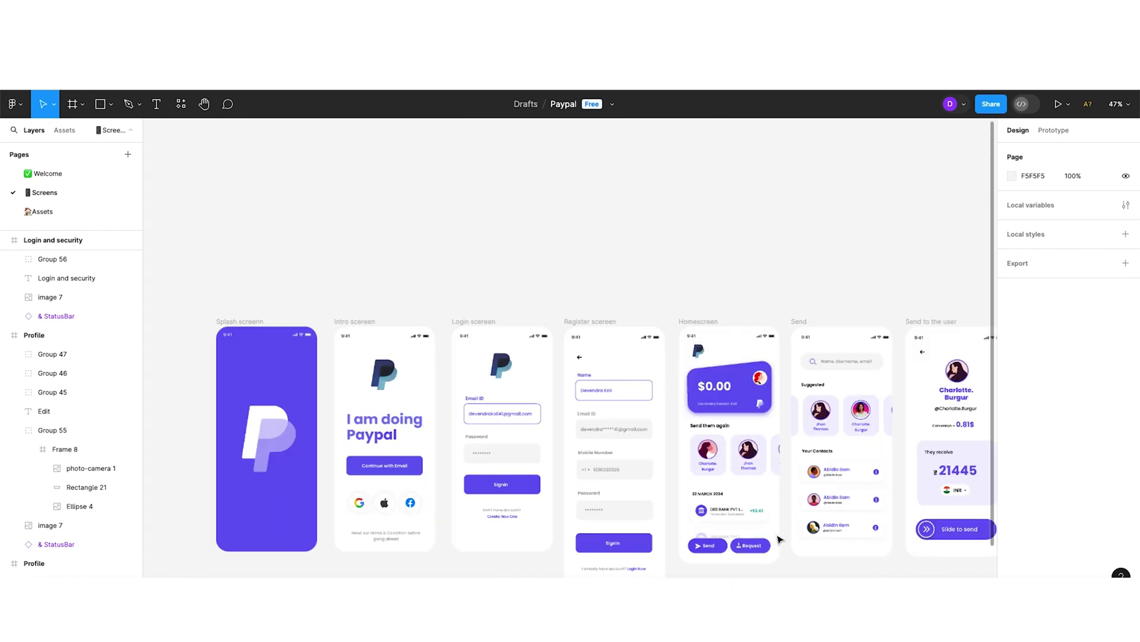